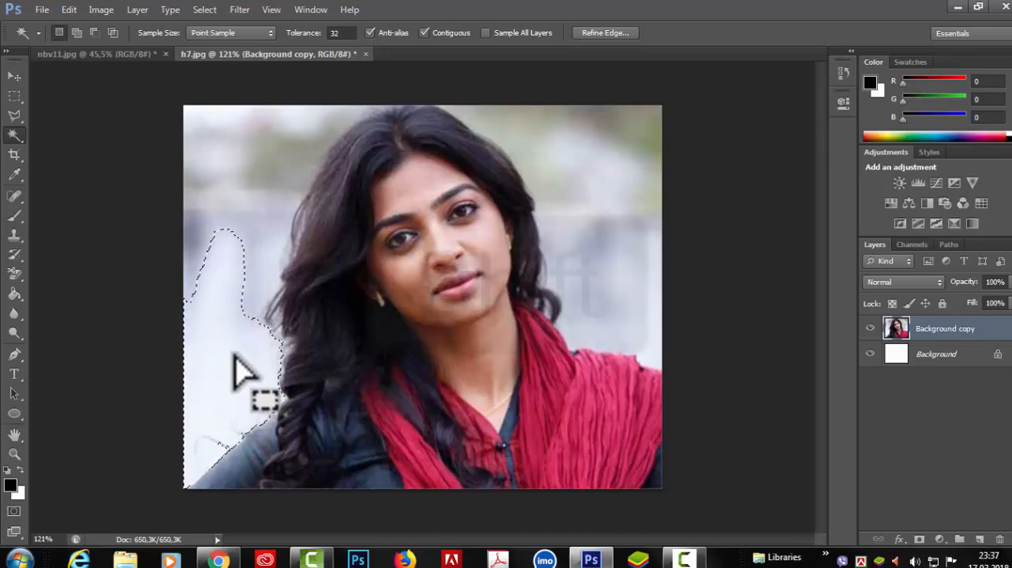
# Add the remaining blurred background around the woman, including the area beside her hair and shoulder, to the Magic Wand selection.
pyautogui.press('shift')
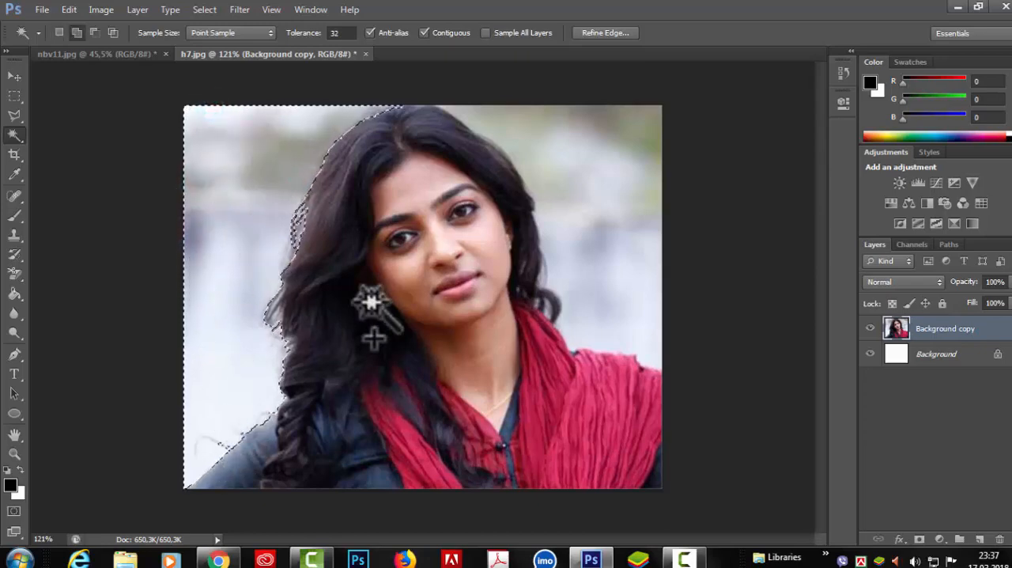
pyautogui.click(601, 171)
pyautogui.click(602, 246)
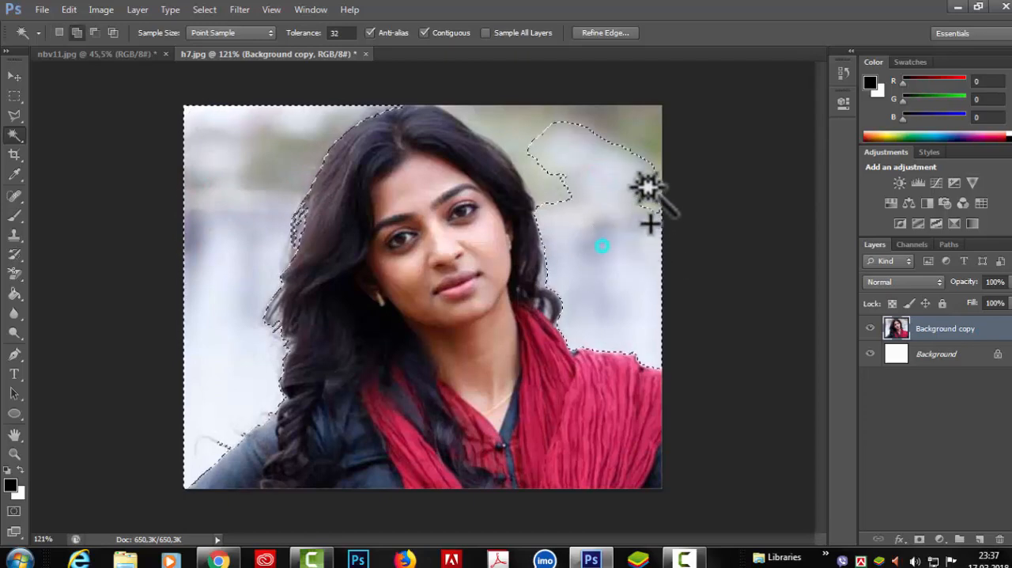
pyautogui.click(651, 138)
pyautogui.click(653, 199)
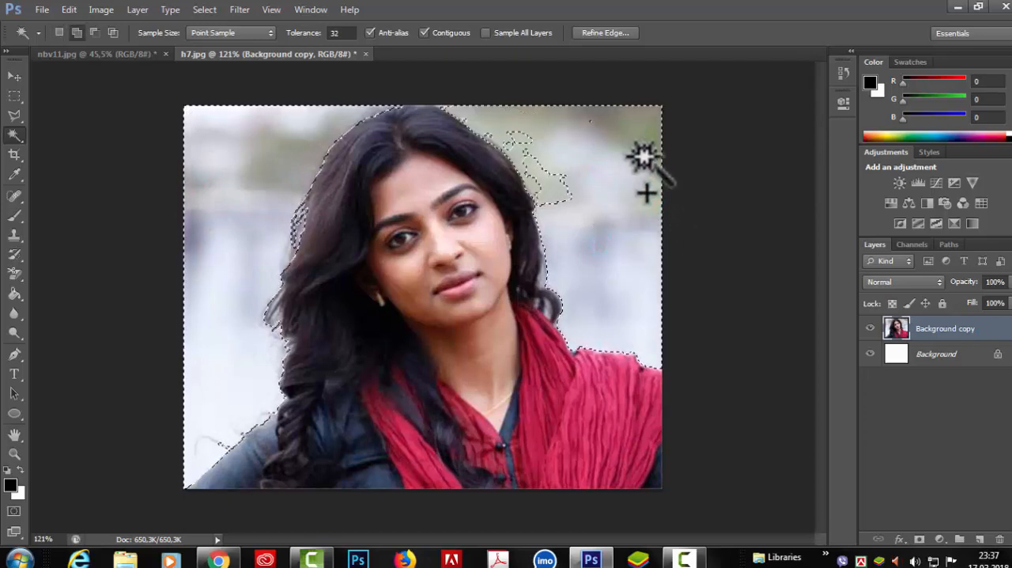
pyautogui.click(547, 162)
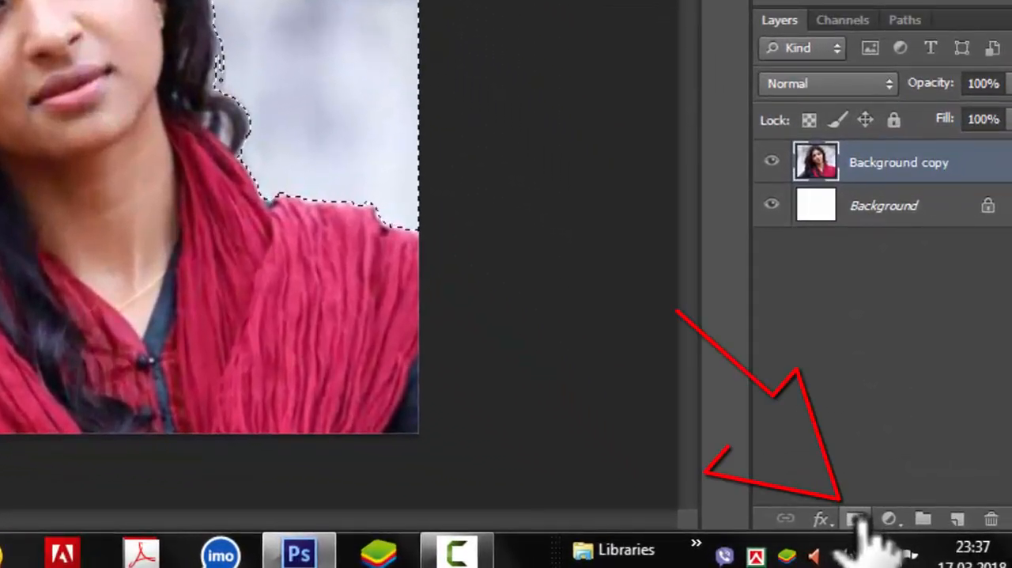
# Add a layer mask to the Background copy layer from the selection and invert it so the woman shows.
pyautogui.click(856, 520)
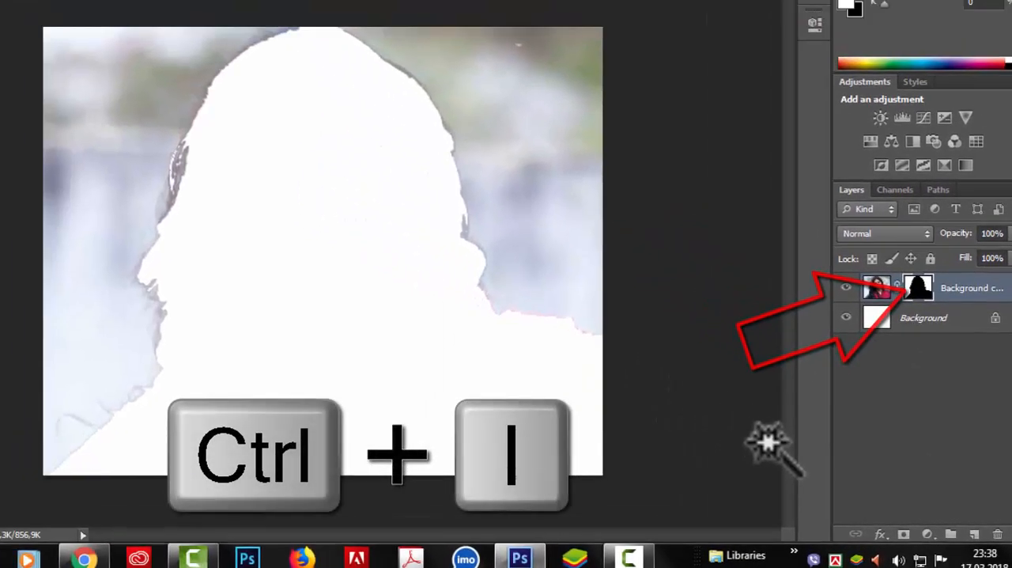
pyautogui.hotkey('ctrl', 'i')
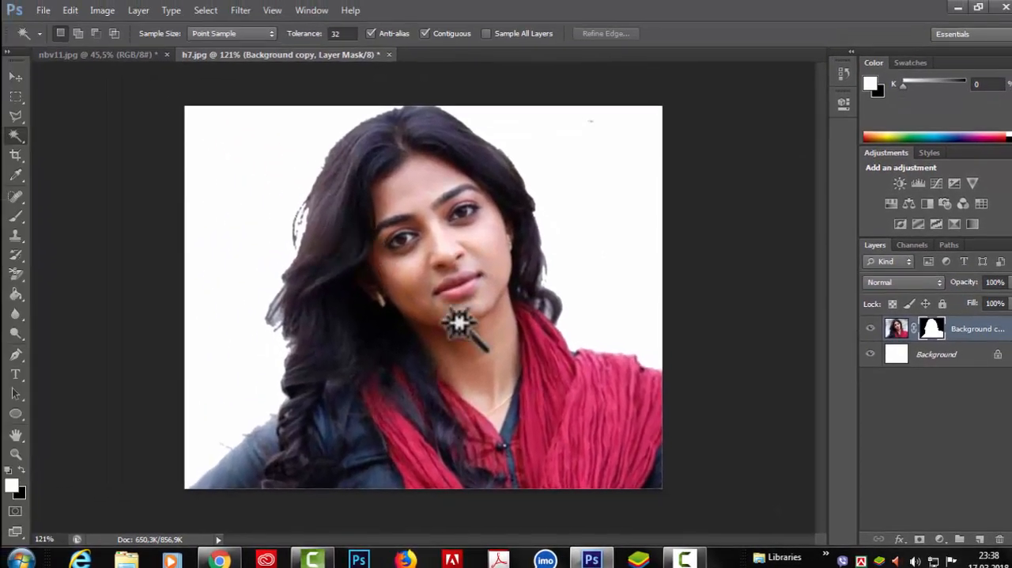
# Examine the cutout's hair edges with the white Background layer hidden and shown.
pyautogui.scroll(2, 548, 340)
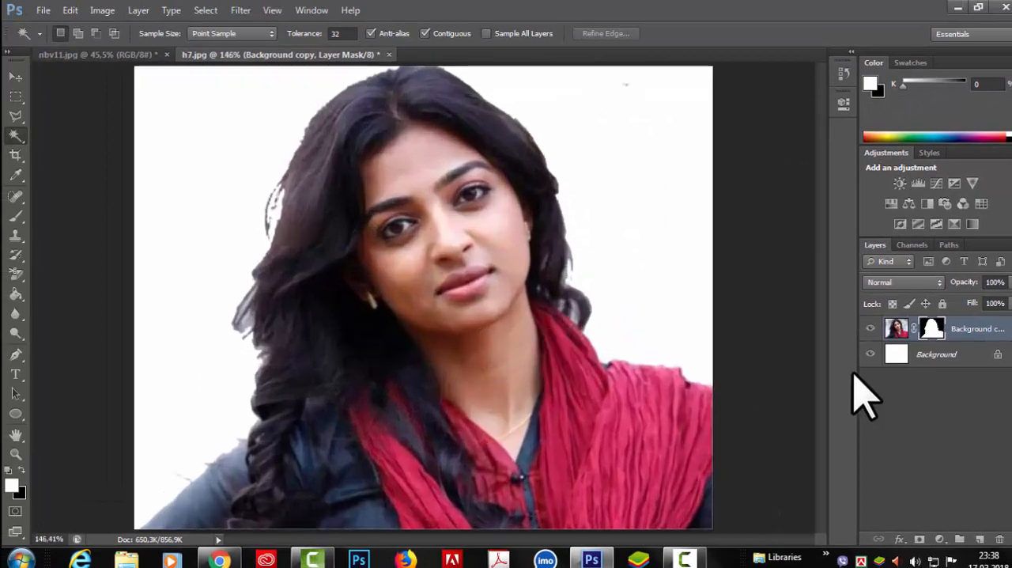
pyautogui.click(870, 355)
pyautogui.scroll(3, 609, 348)
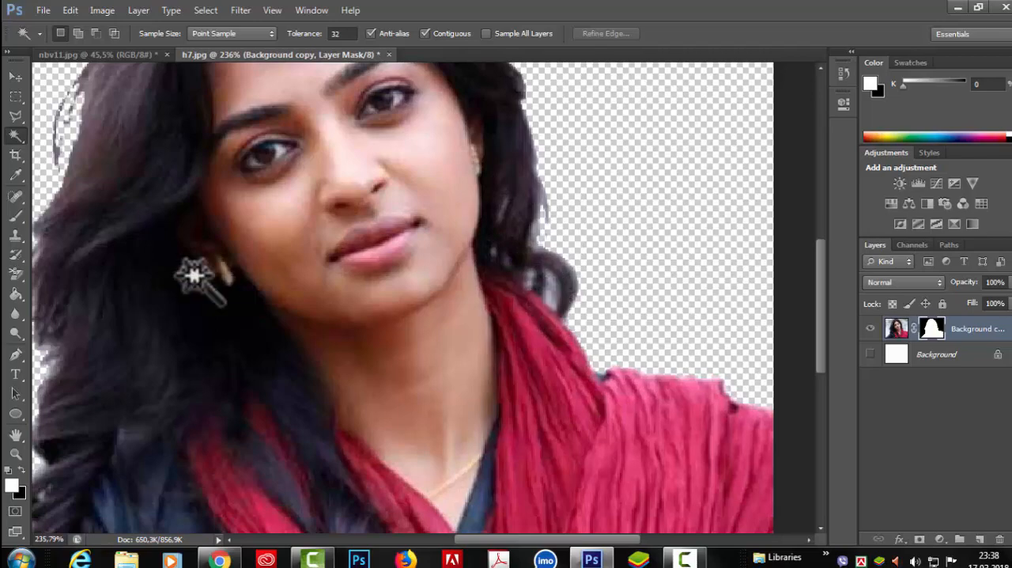
pyautogui.click(870, 355)
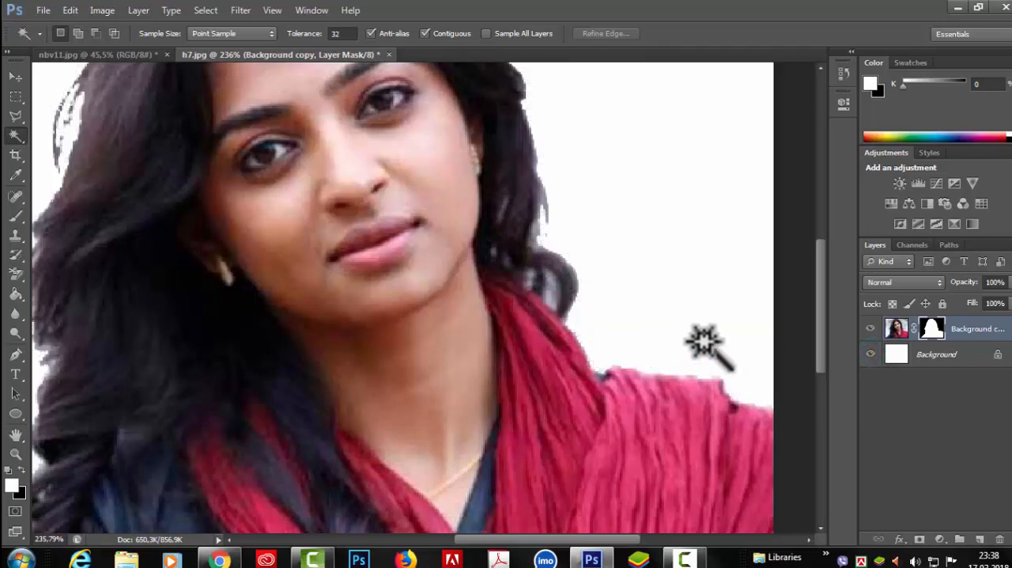
pyautogui.scroll(-3, 707, 343)
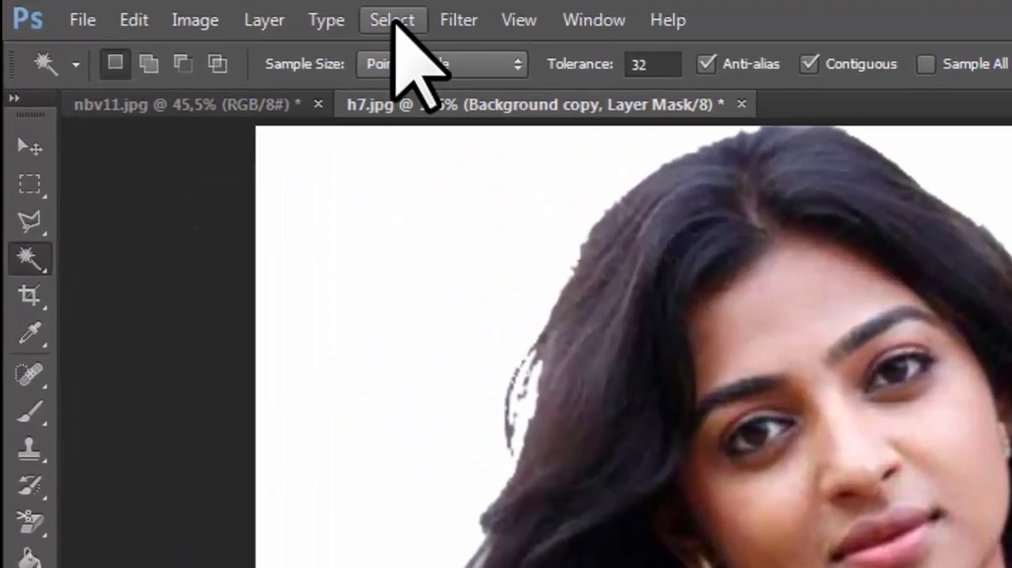
# Open Refine Mask for the Background copy layer's mask and move the dialog to a convenient place.
pyautogui.click(287, 15)
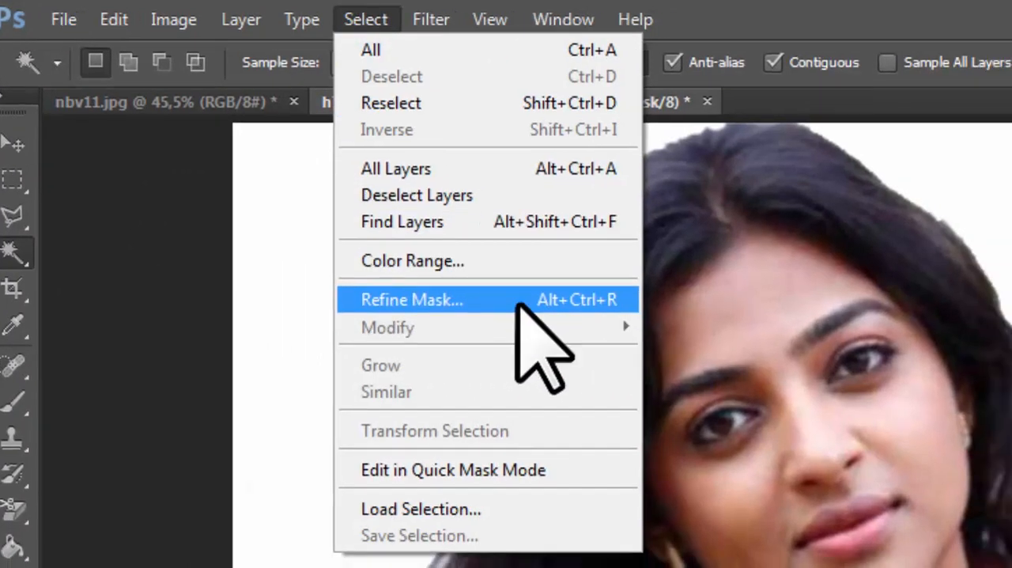
pyautogui.click(547, 313)
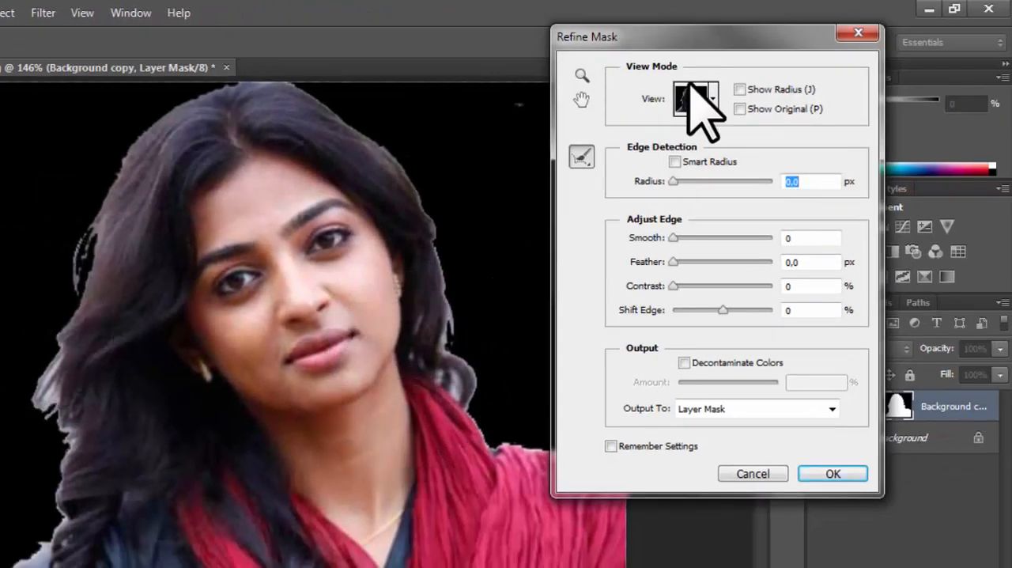
pyautogui.moveTo(692, 28); pyautogui.dragTo(598, 18)
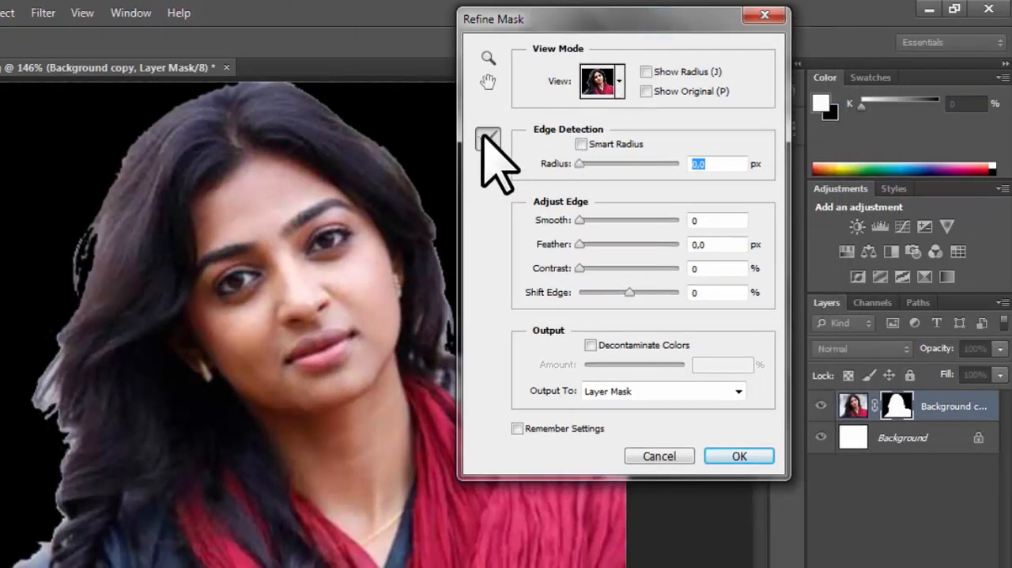
# Preview the mask as Marching Ants and On White, return to the On Black view, and move the dialog off the portrait.
pyautogui.press('m')
pyautogui.click(619, 82)
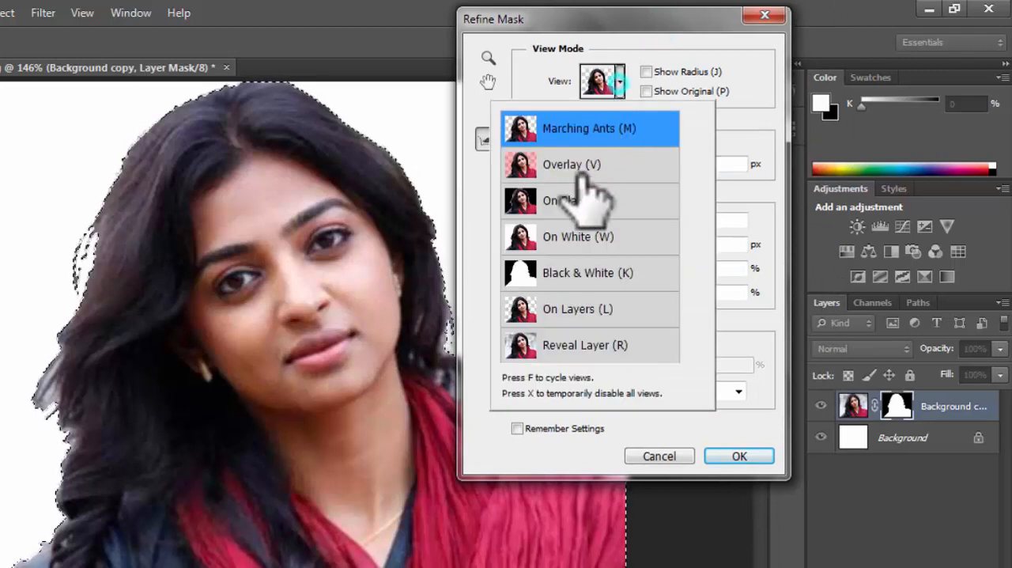
pyautogui.click(573, 237)
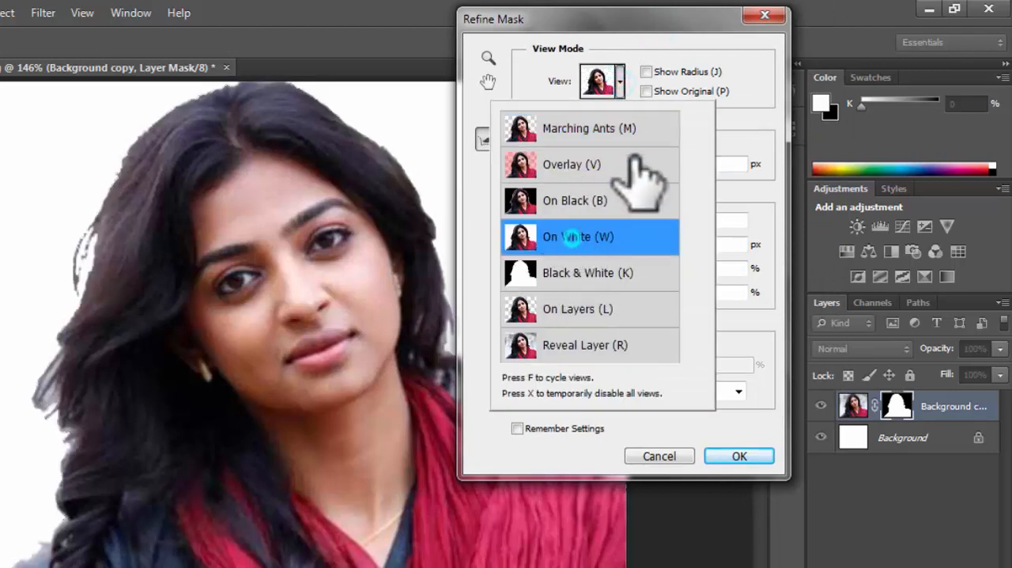
pyautogui.click(619, 81)
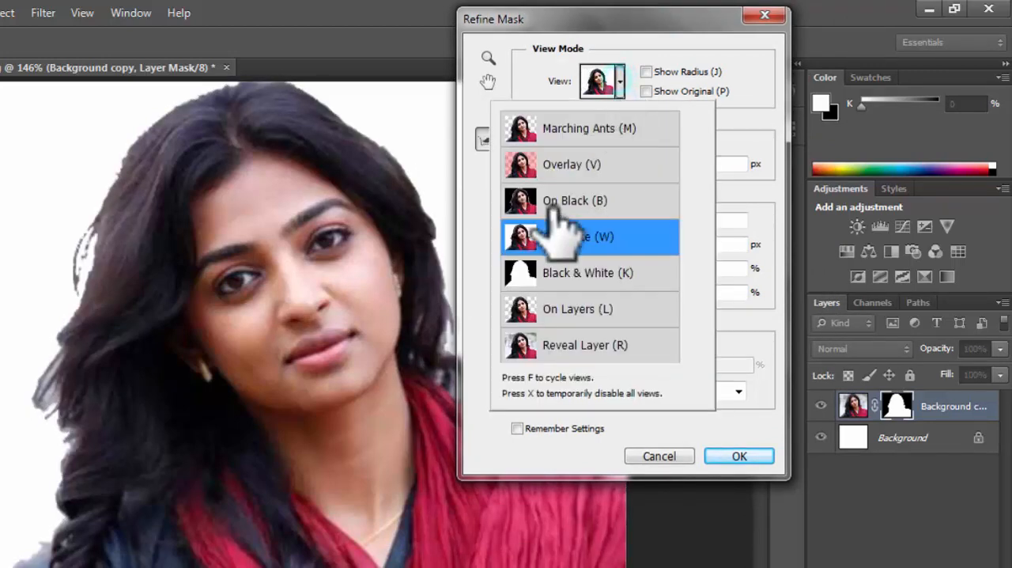
pyautogui.click(598, 205)
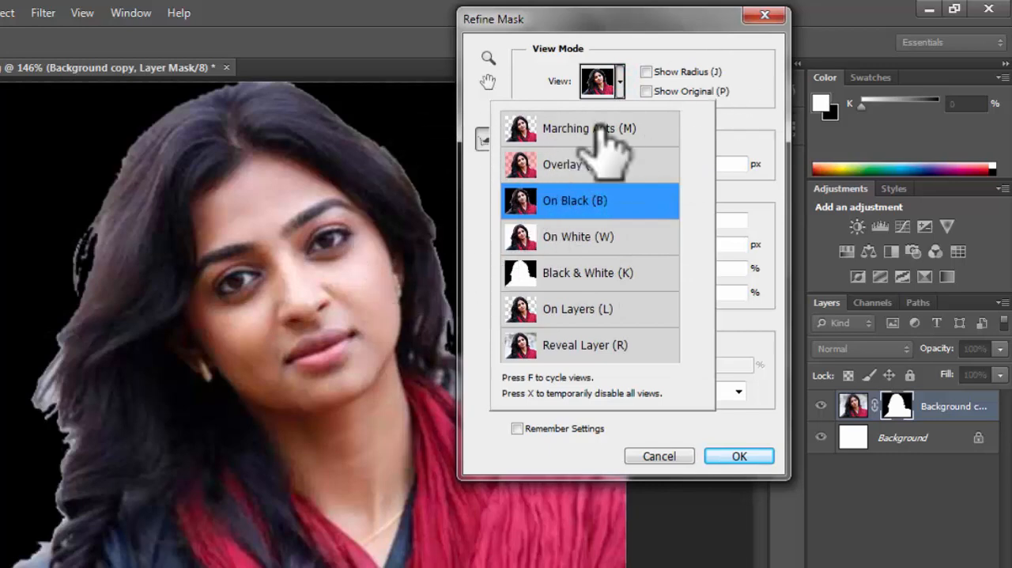
pyautogui.click(752, 97)
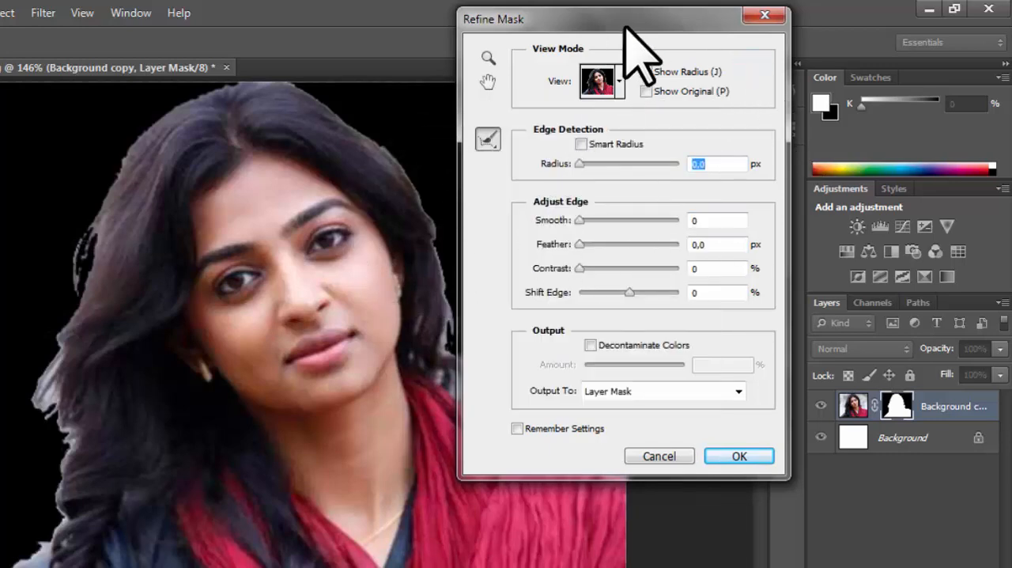
pyautogui.moveTo(625, 28); pyautogui.dragTo(777, 33)
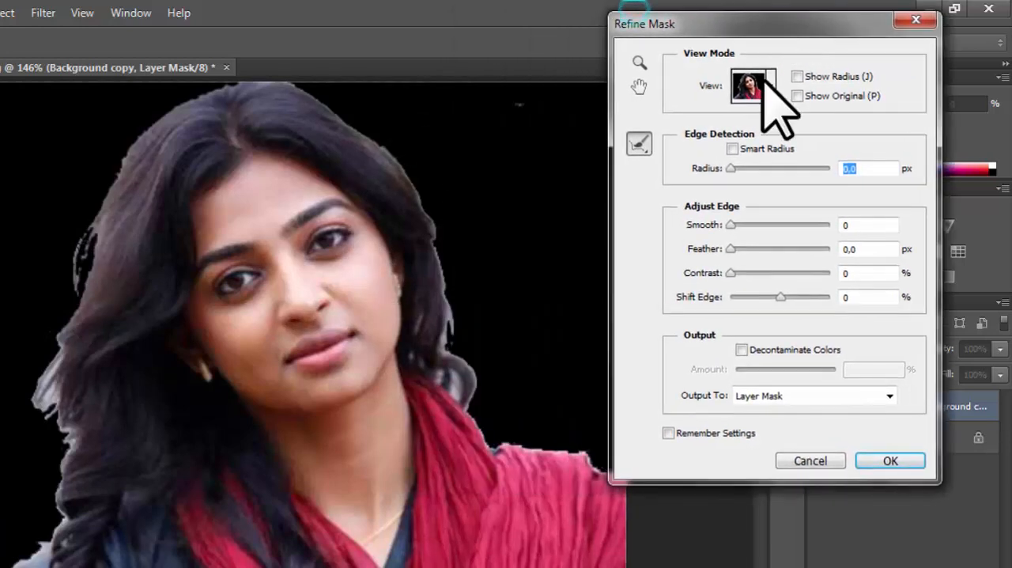
# Enable Smart Radius and set Shift Edge to -100%, Feather to 1.2 px and Smooth to 29.
pyautogui.click(731, 149)
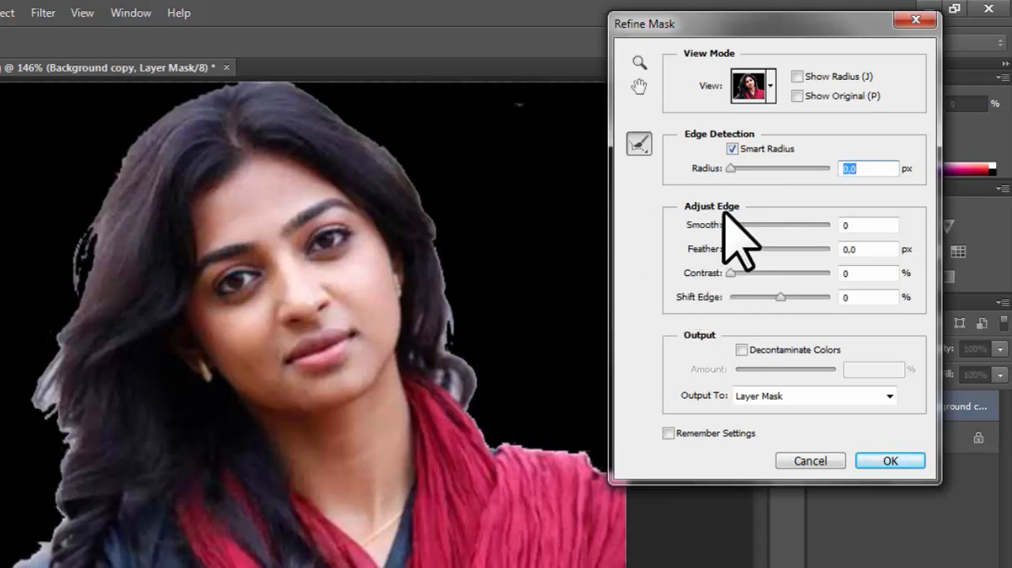
pyautogui.moveTo(778, 296); pyautogui.dragTo(822, 296)
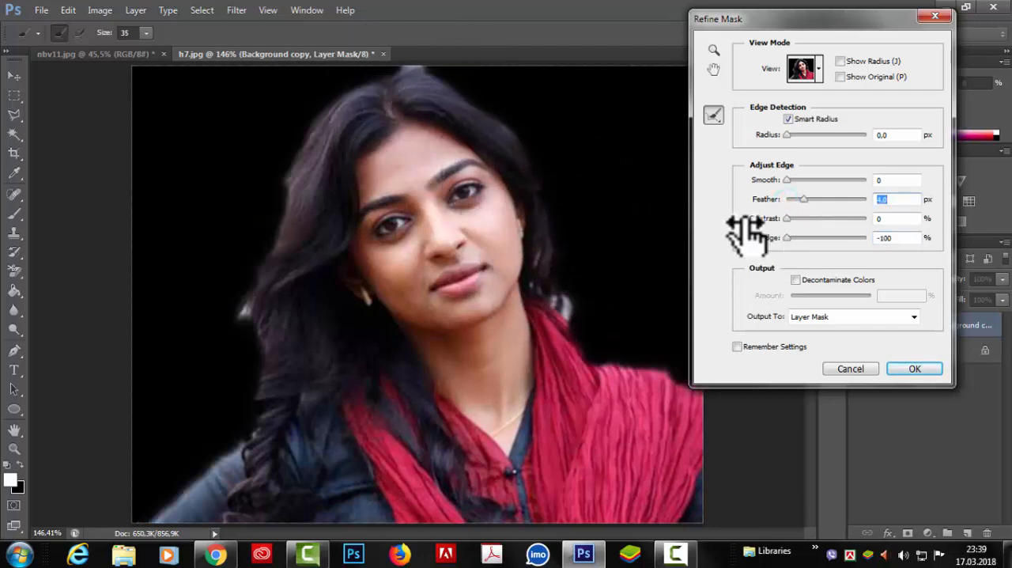
pyautogui.moveTo(801, 199); pyautogui.dragTo(791, 199)
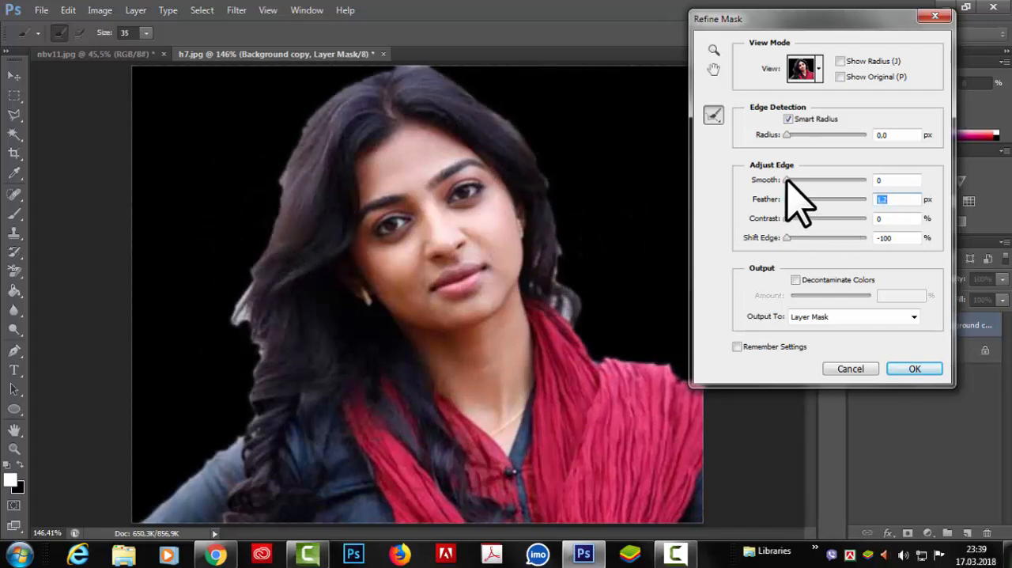
pyautogui.moveTo(787, 181); pyautogui.dragTo(806, 181)
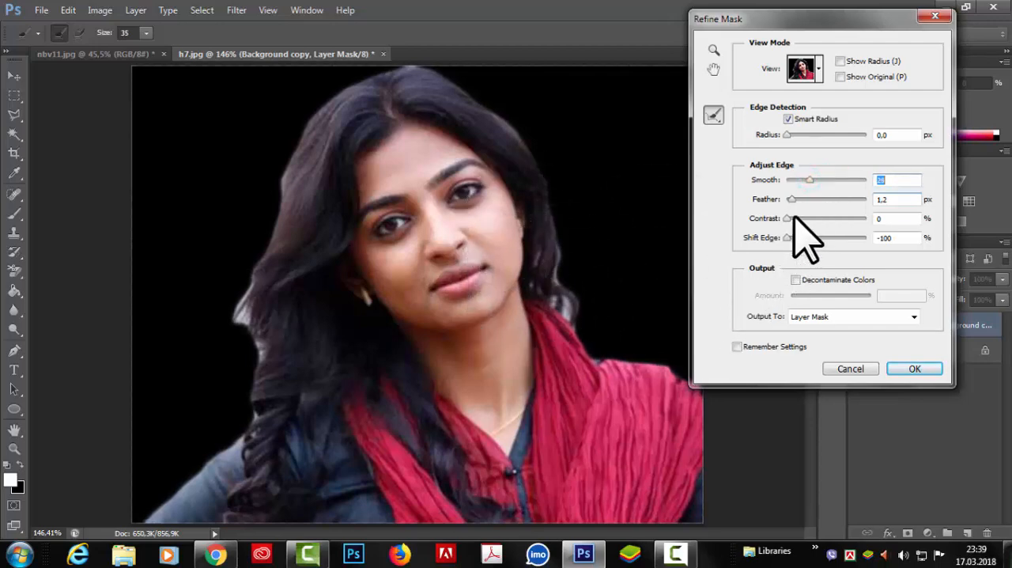
# Fine-tune the mask edge to Feather 2.4 px, Contrast 20% and Shift Edge -57%.
pyautogui.click(790, 199)
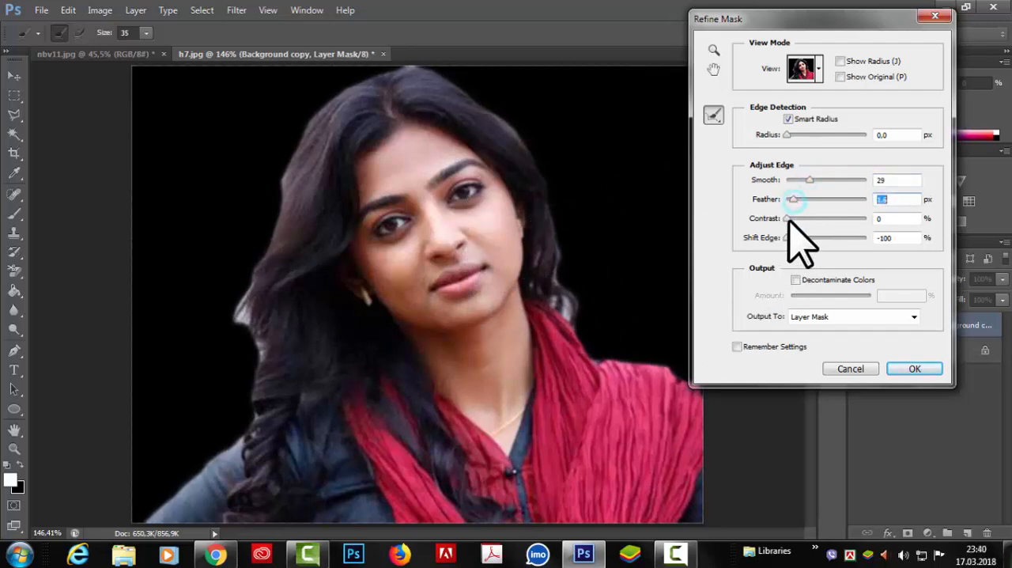
pyautogui.moveTo(802, 219); pyautogui.dragTo(799, 219)
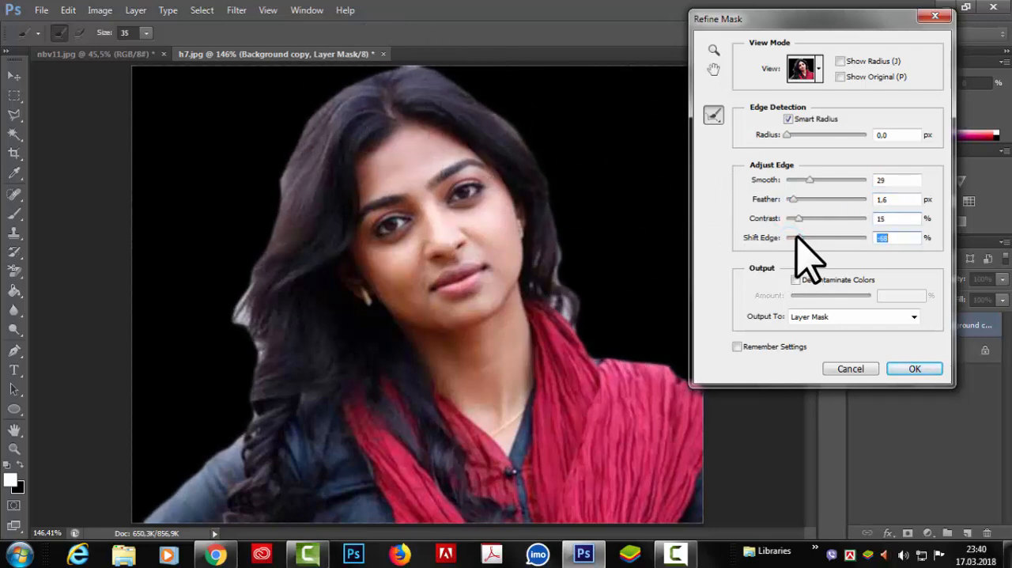
pyautogui.moveTo(801, 238); pyautogui.dragTo(808, 239)
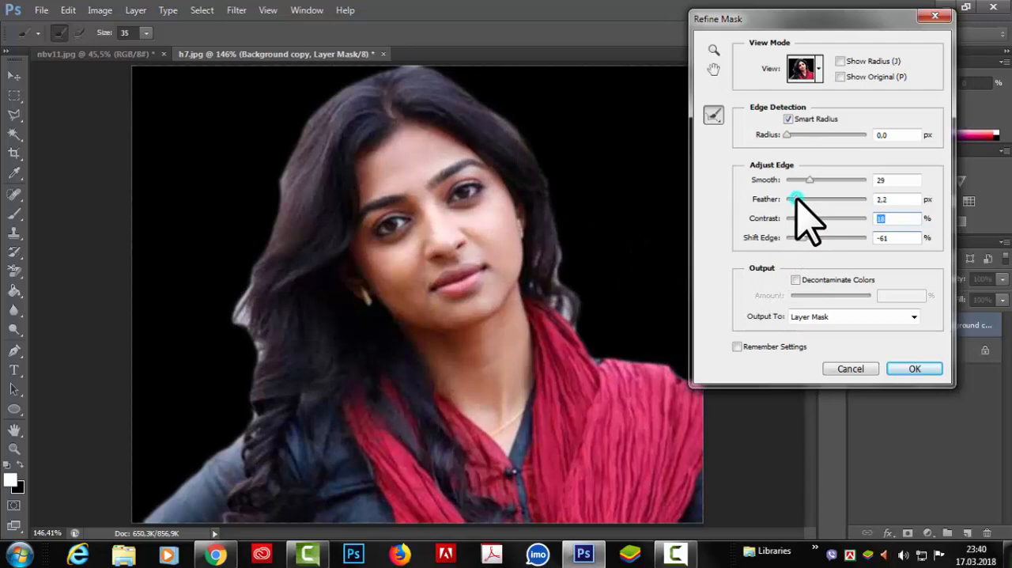
pyautogui.click(796, 198)
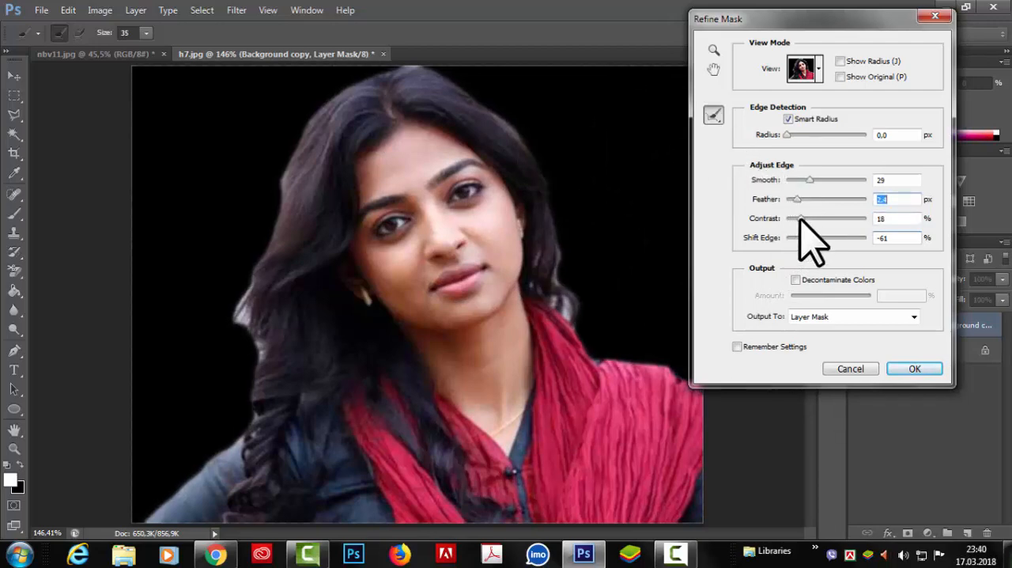
pyautogui.moveTo(803, 235); pyautogui.dragTo(804, 236)
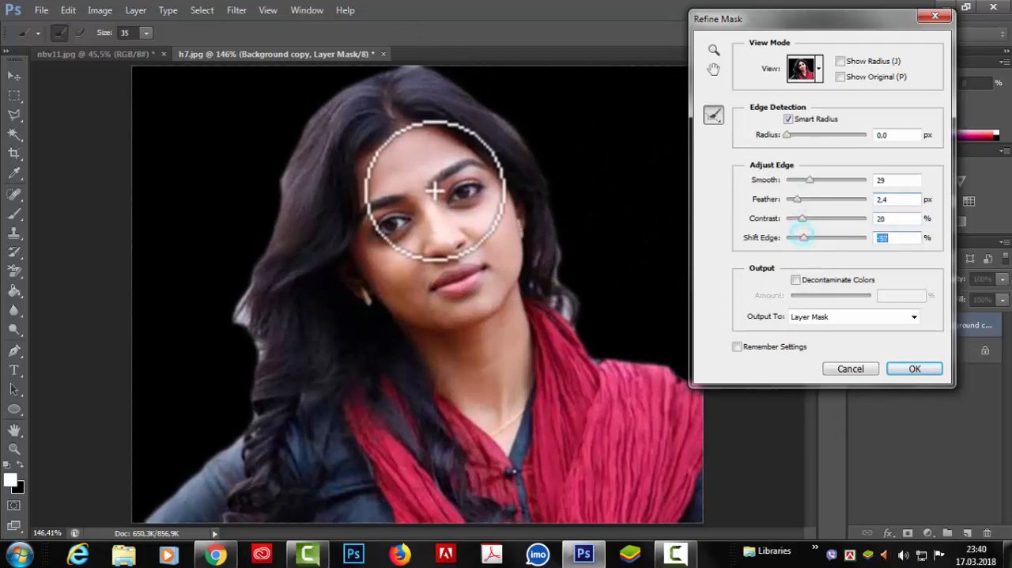
# Brush the hair outline with the Refine Radius tool and apply the mask with Smooth 23, Feather 1.2 px, Contrast 30% and Shift Edge -12%.
pyautogui.click(714, 117)
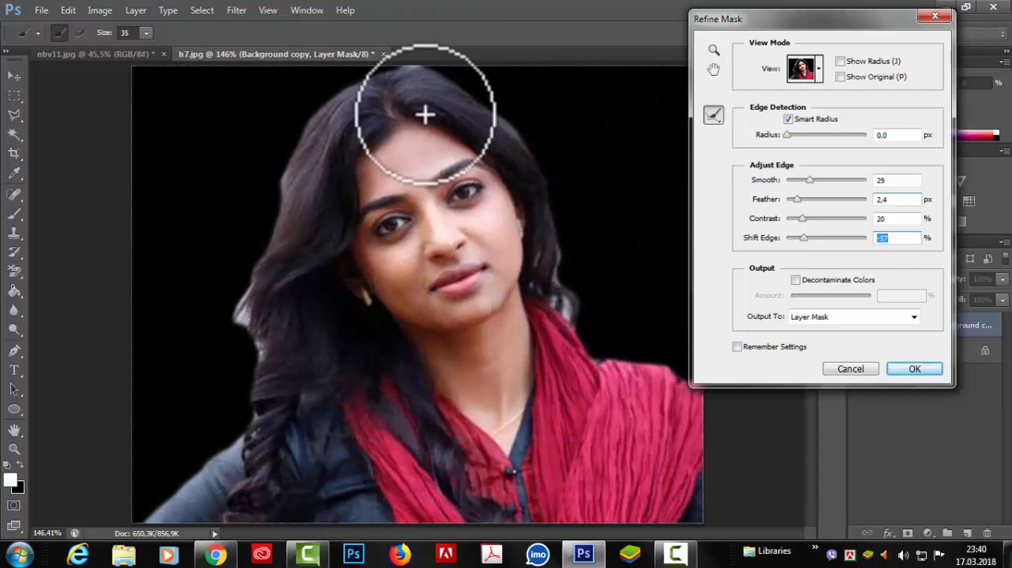
pyautogui.moveTo(583, 335)
pyautogui.mouseDown()
pyautogui.moveTo(510, 140)
pyautogui.moveTo(448, 95)
pyautogui.moveTo(370, 77)
pyautogui.moveTo(314, 123)
pyautogui.moveTo(289, 235)
pyautogui.moveTo(278, 256)
pyautogui.moveTo(287, 197)
pyautogui.moveTo(251, 301)
pyautogui.moveTo(253, 423)
pyautogui.mouseUp()
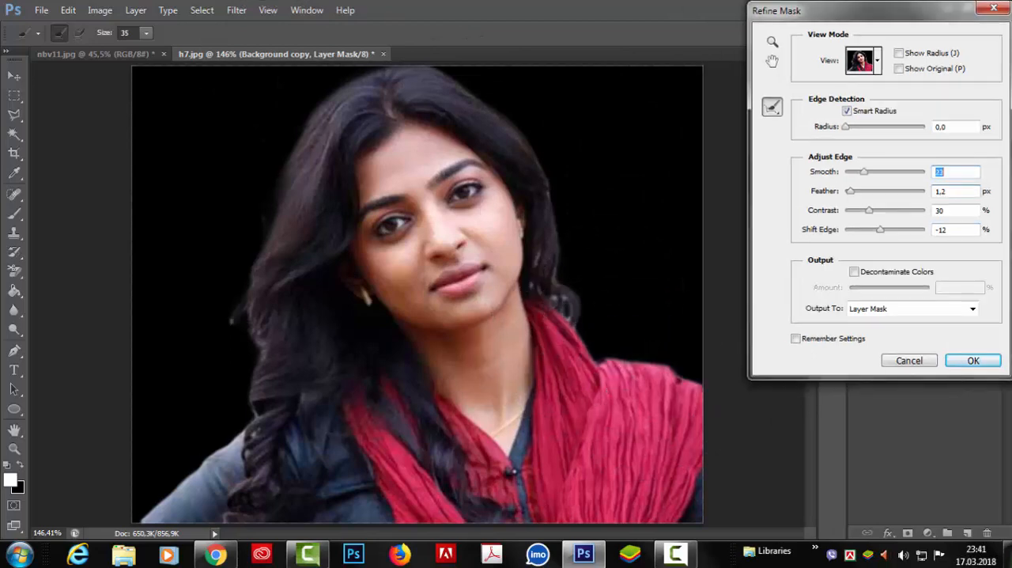
pyautogui.moveTo(921, 17); pyautogui.dragTo(773, 58)
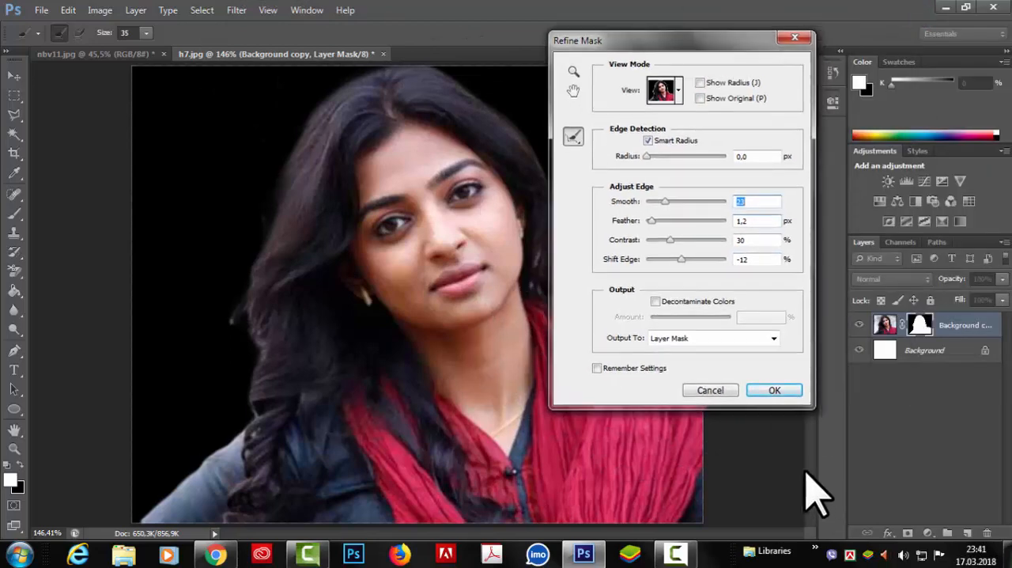
pyautogui.click(775, 390)
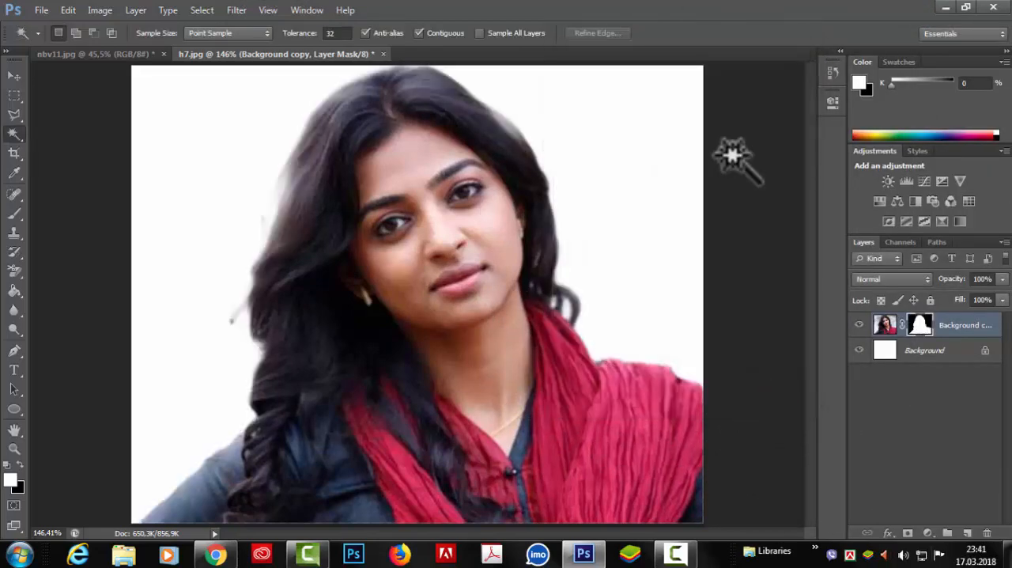
# Toggle the white Background layer's visibility to check the refined cutout, leaving the layer hidden.
pyautogui.click(859, 349)
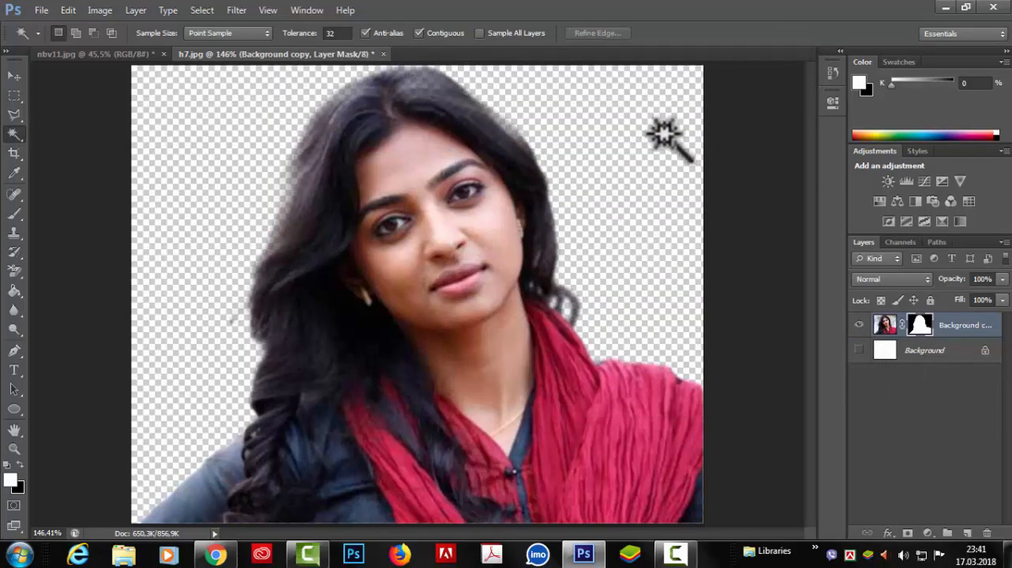
pyautogui.click(859, 349)
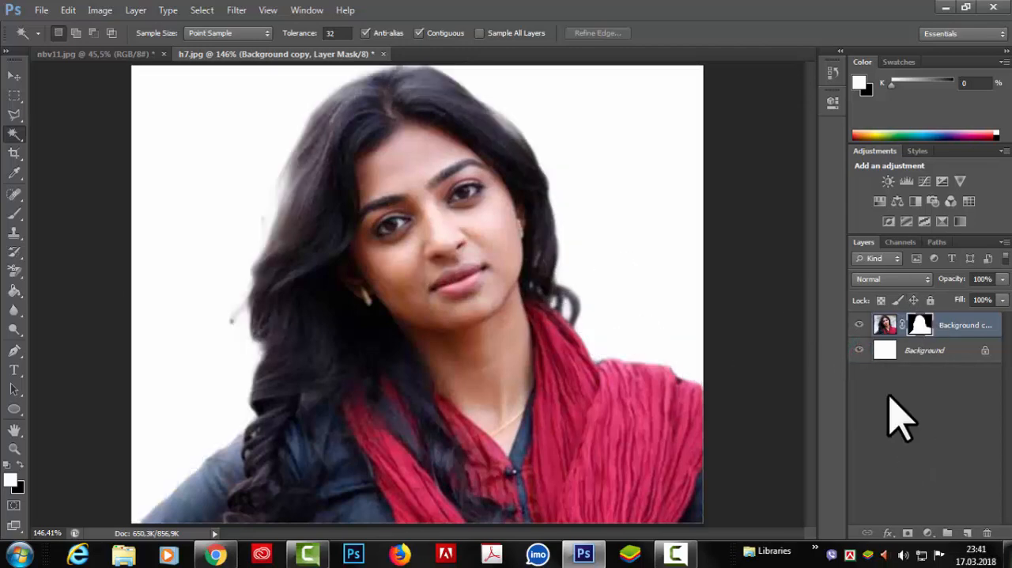
pyautogui.click(859, 350)
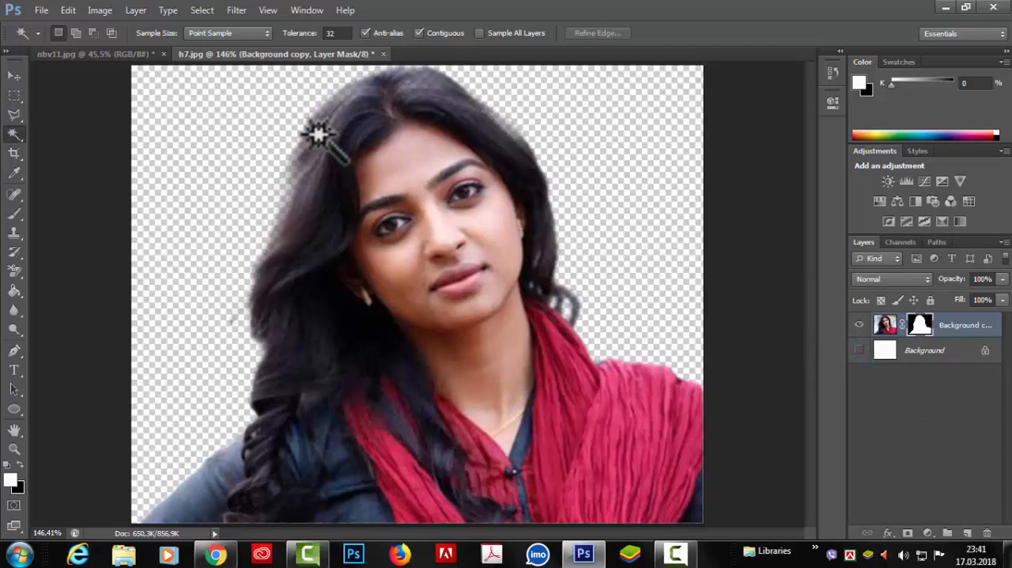
# Show the white Background layer and merge the masked portrait layer with four duplicates of itself.
pyautogui.click(859, 350)
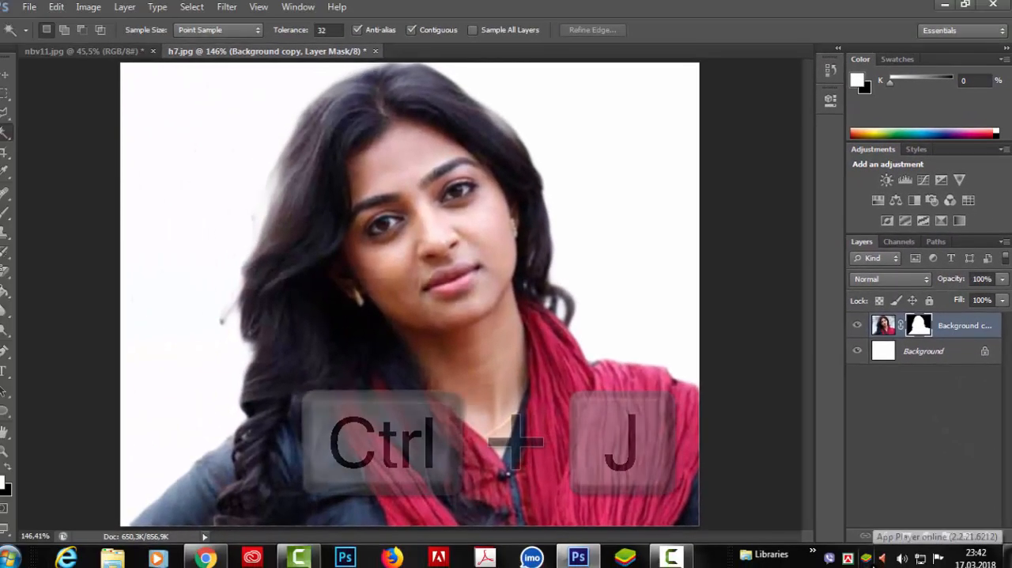
pyautogui.hotkey('ctrl', 'j')
pyautogui.hotkey('ctrl', 'j')
pyautogui.hotkey('ctrl', 'j')
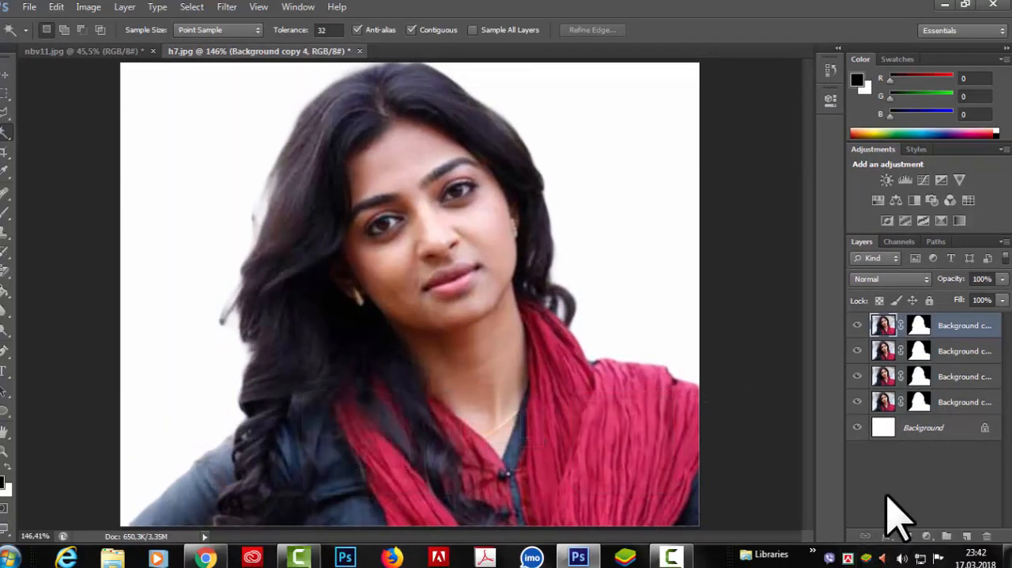
pyautogui.hotkey('ctrl', 'j')
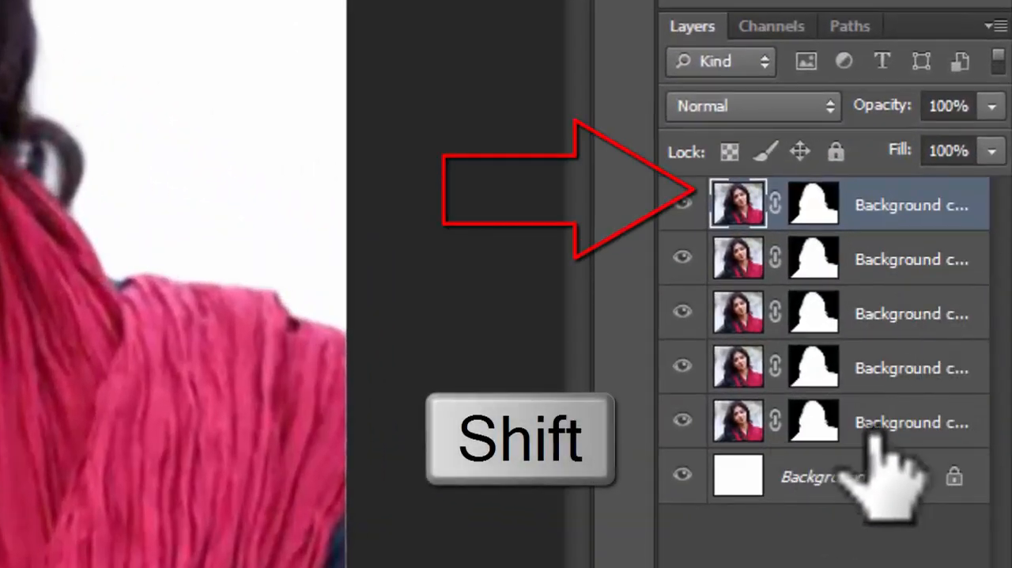
pyautogui.keyDown('shift'); pyautogui.click(898, 415); pyautogui.keyUp('shift')
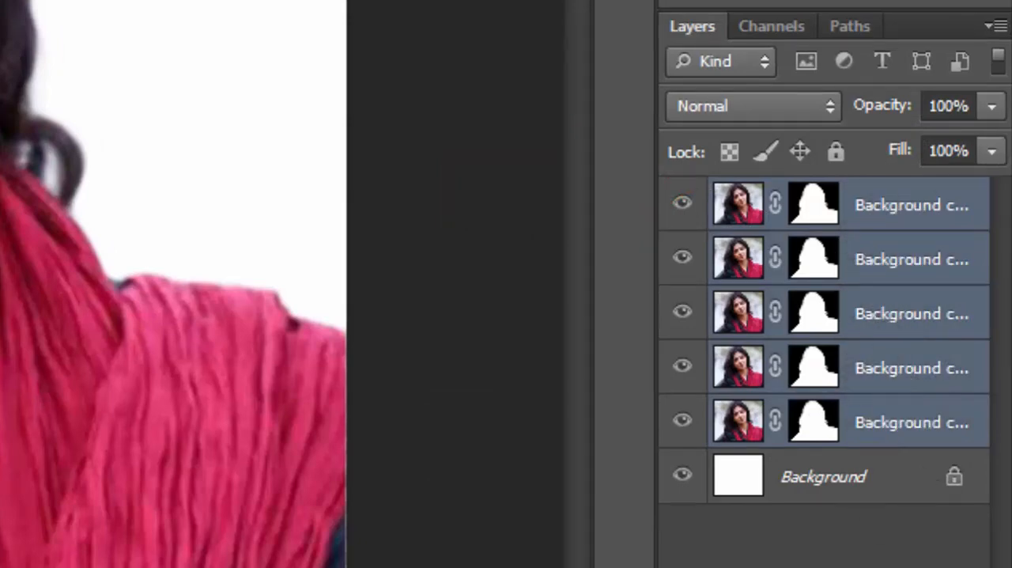
pyautogui.hotkey('ctrl', 'e')
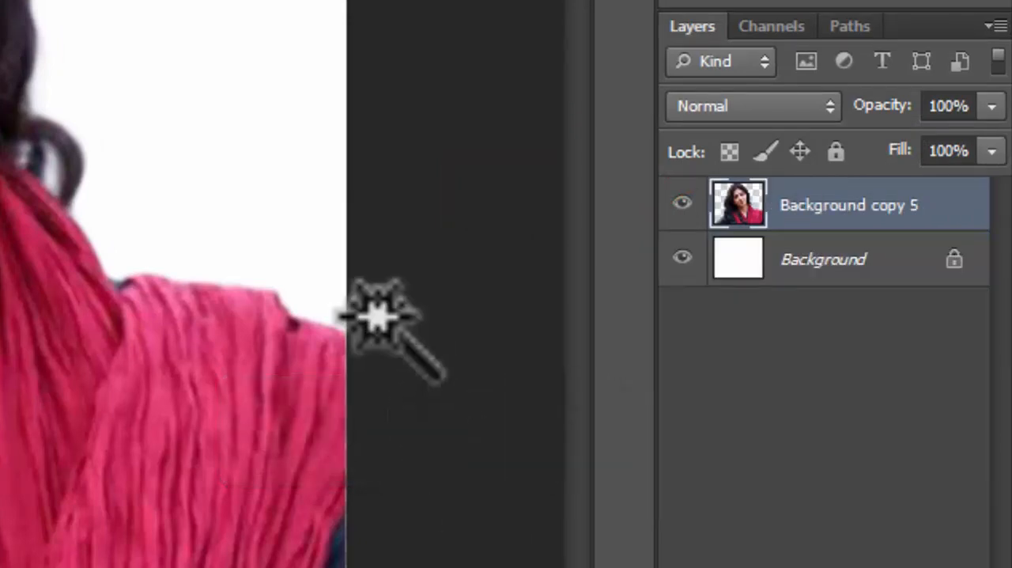
# Toggle the visibility of the merged portrait layer and the white Background layer to inspect the cutout's hair edges.
pyautogui.click(681, 204)
pyautogui.click(721, 232)
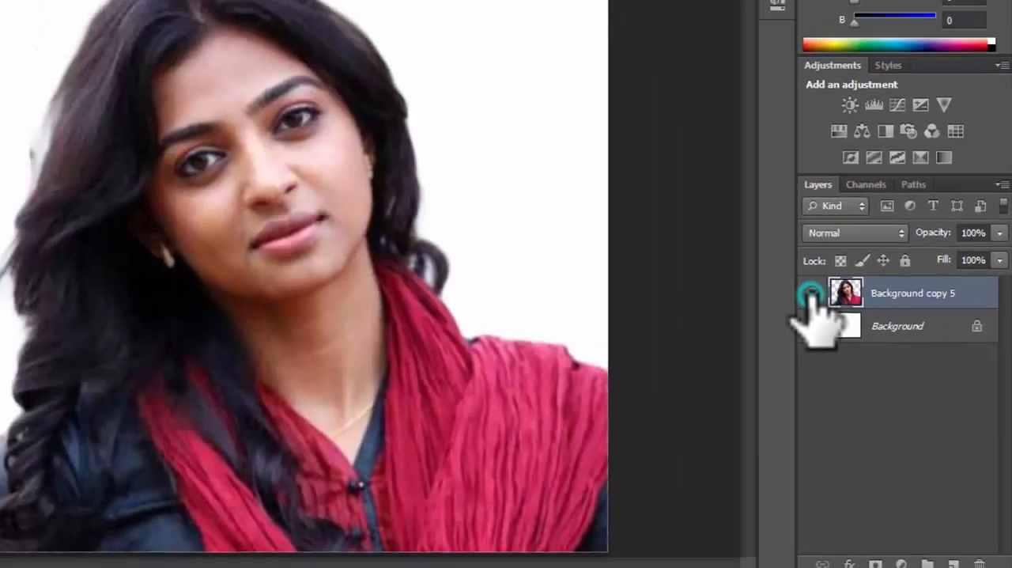
pyautogui.click(721, 233)
pyautogui.click(721, 232)
pyautogui.click(721, 233)
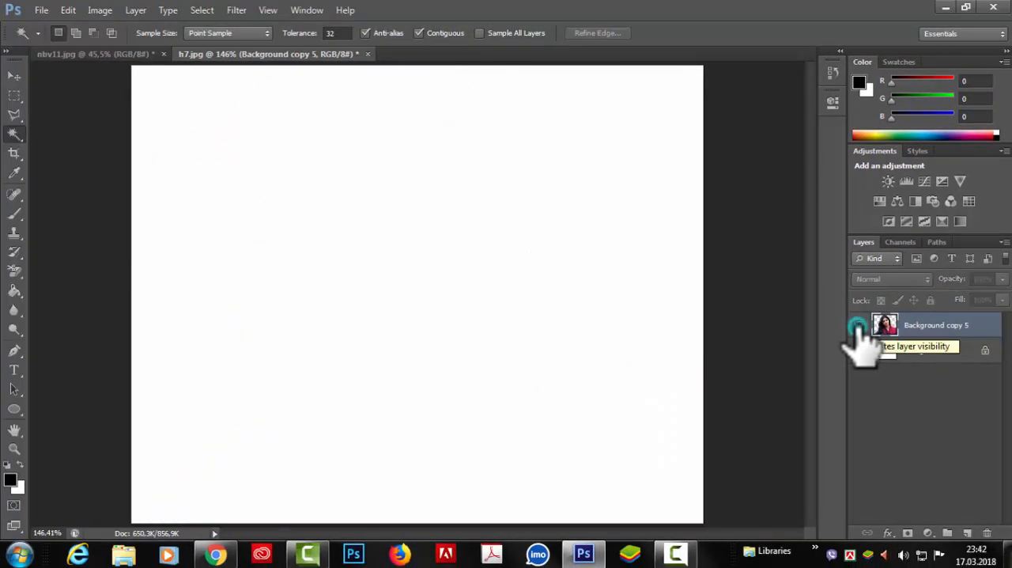
pyautogui.click(858, 326)
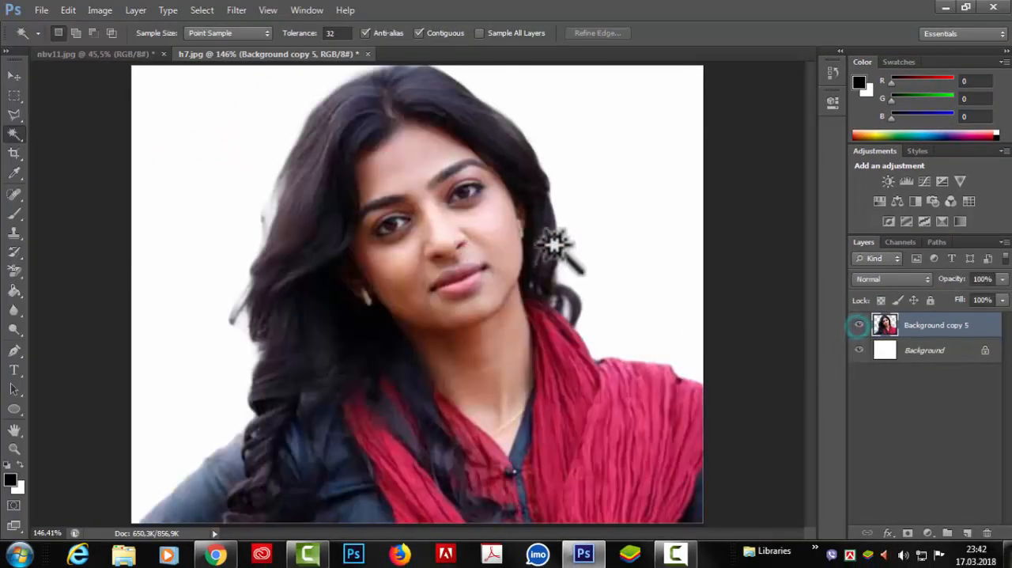
pyautogui.scroll(2, 572, 239)
pyautogui.scroll(-2, 574, 240)
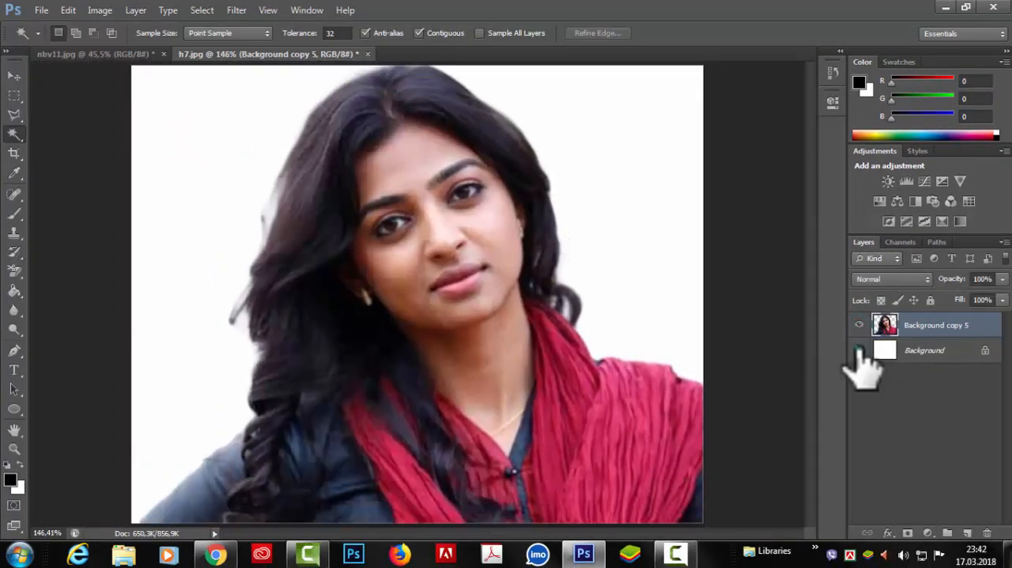
pyautogui.click(858, 351)
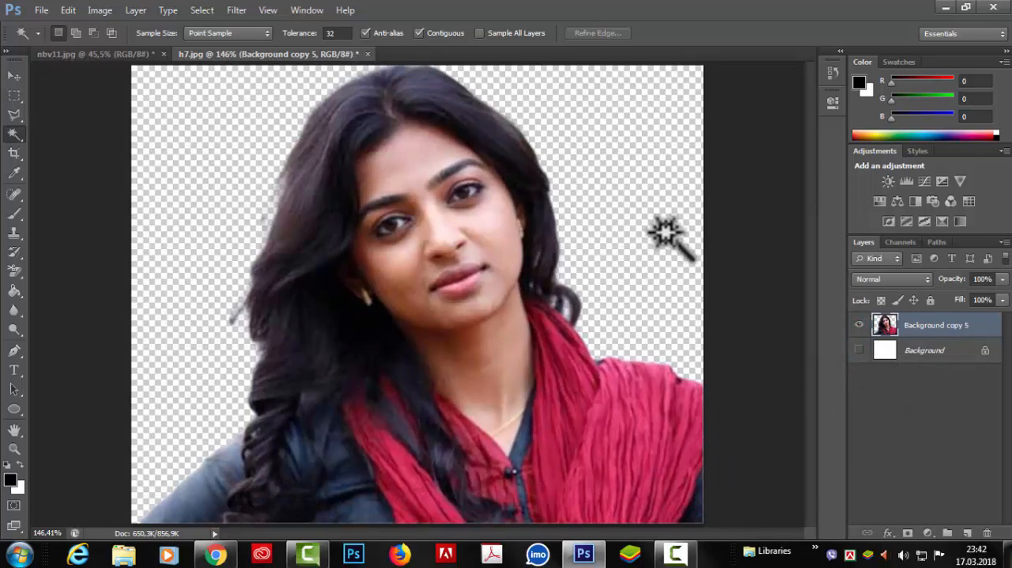
pyautogui.scroll(-2, 596, 230)
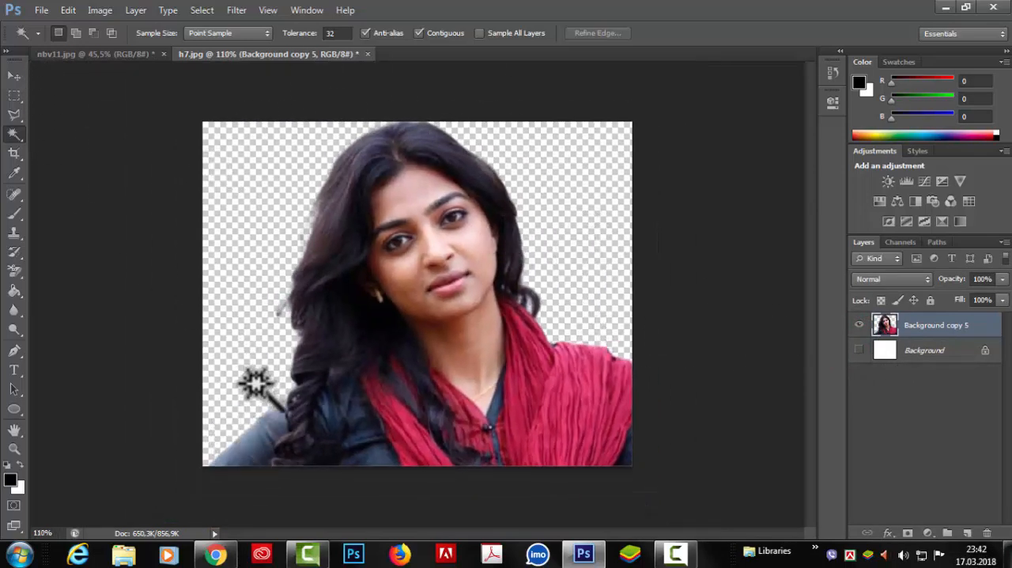
pyautogui.scroll(2, 597, 192)
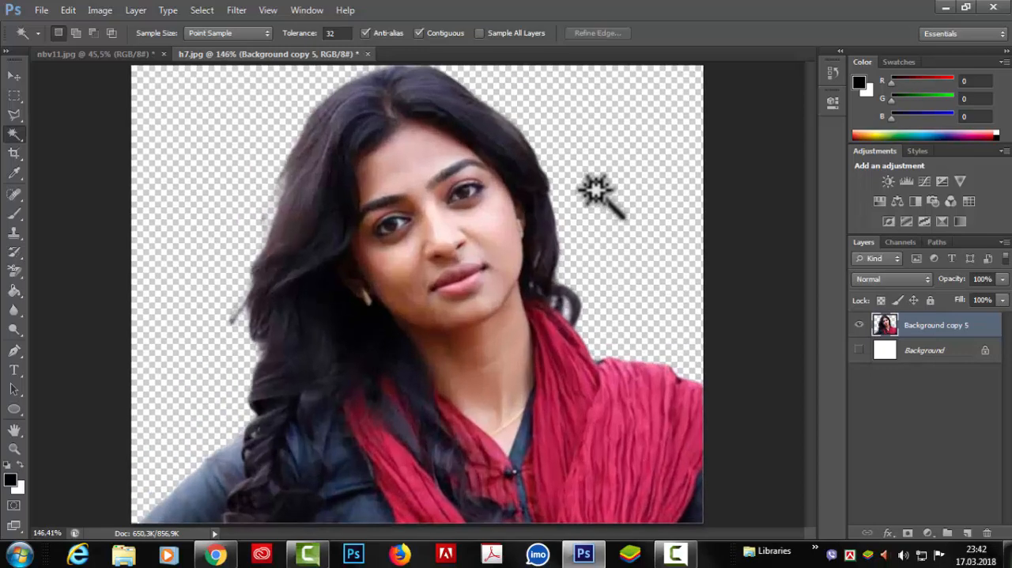
pyautogui.scroll(-1, 594, 190)
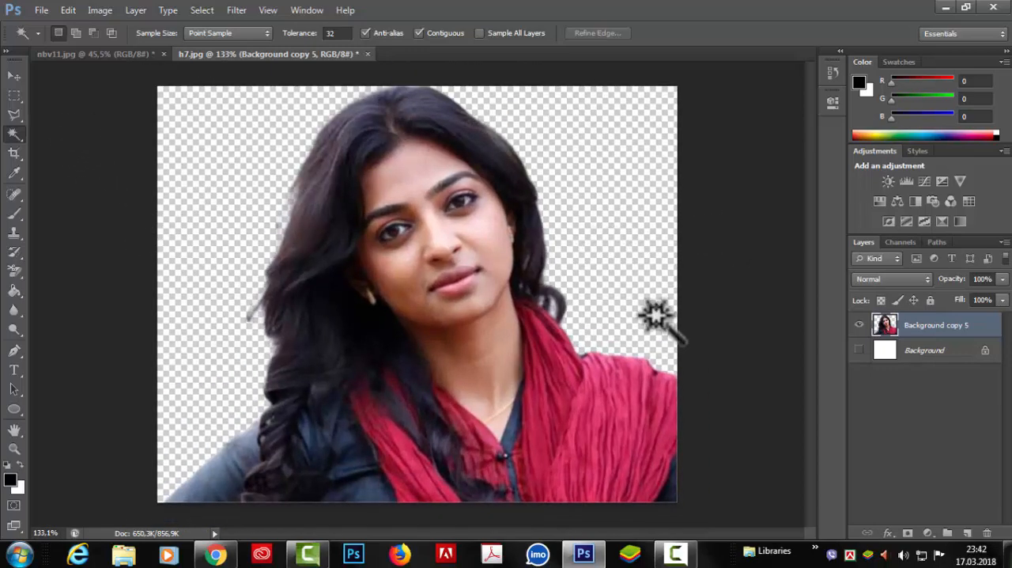
pyautogui.click(859, 351)
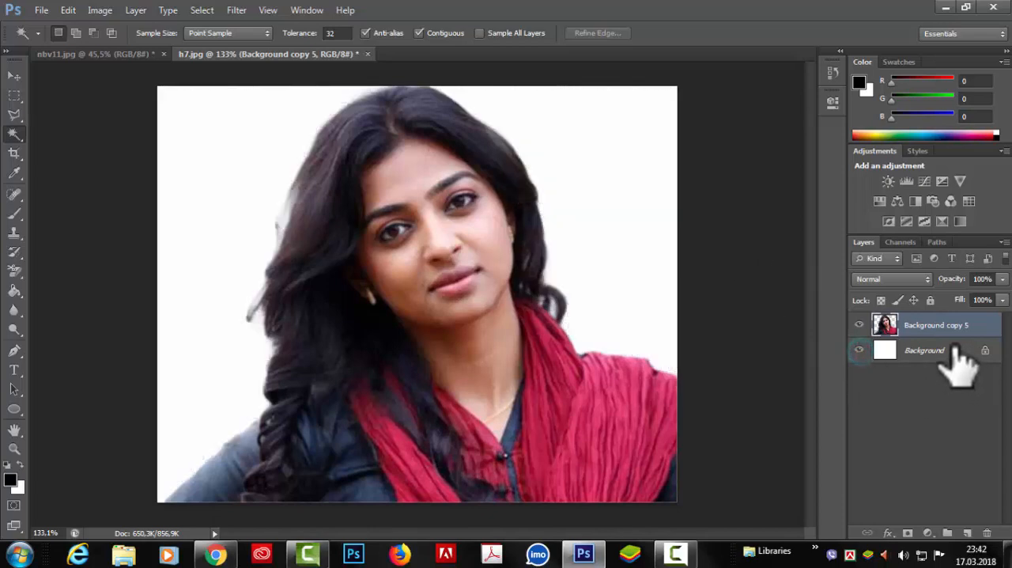
# Place the h3 image from the Desktop directly above the white Background layer, behind the portrait.
pyautogui.click(954, 353)
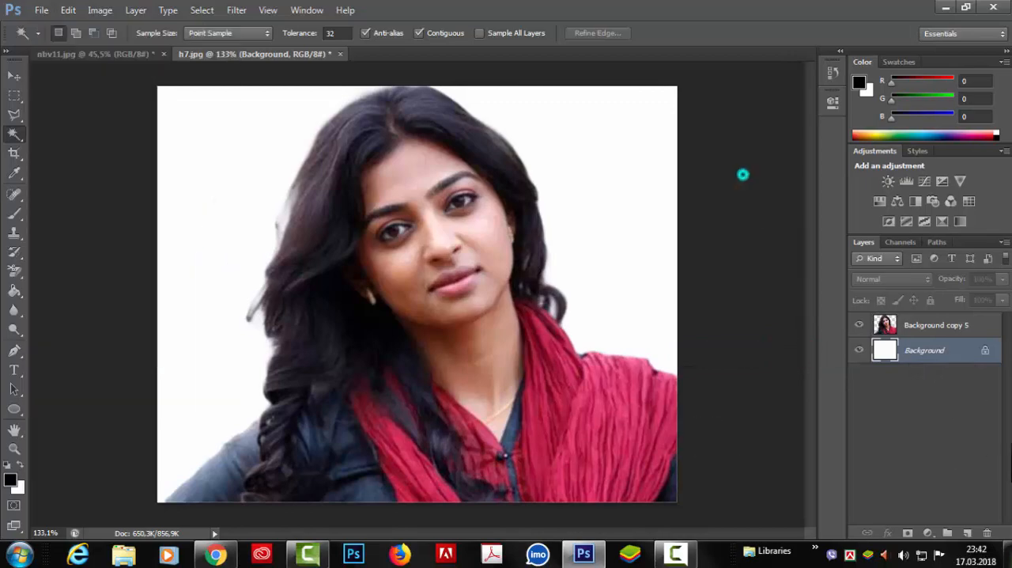
pyautogui.click(41, 10)
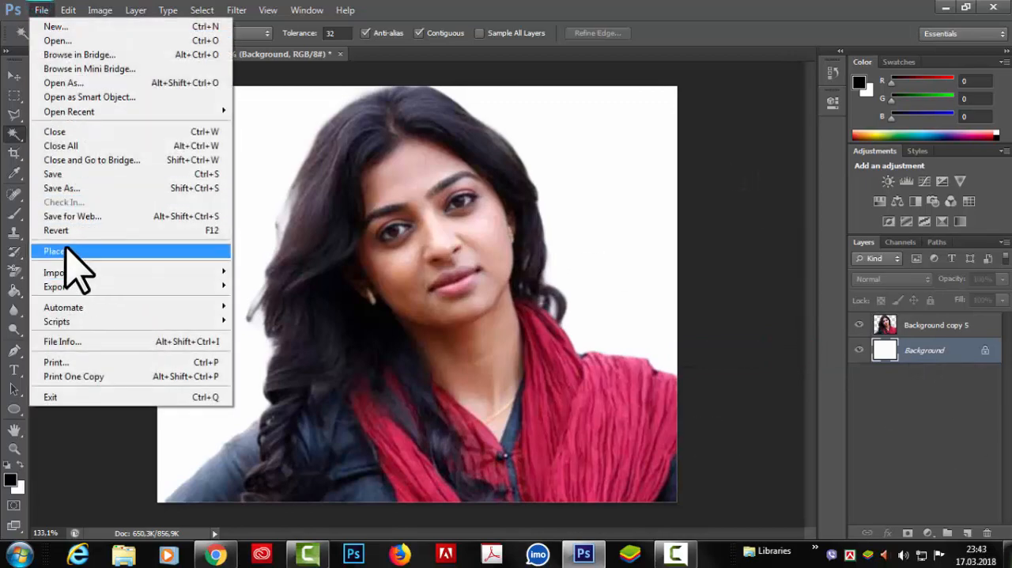
pyautogui.click(67, 251)
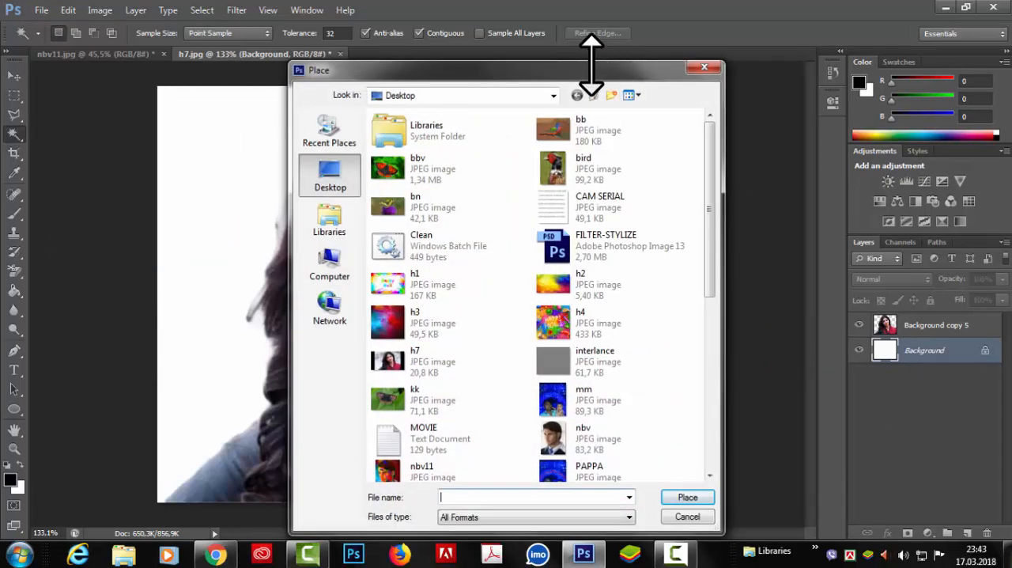
pyautogui.moveTo(589, 71); pyautogui.dragTo(598, 52)
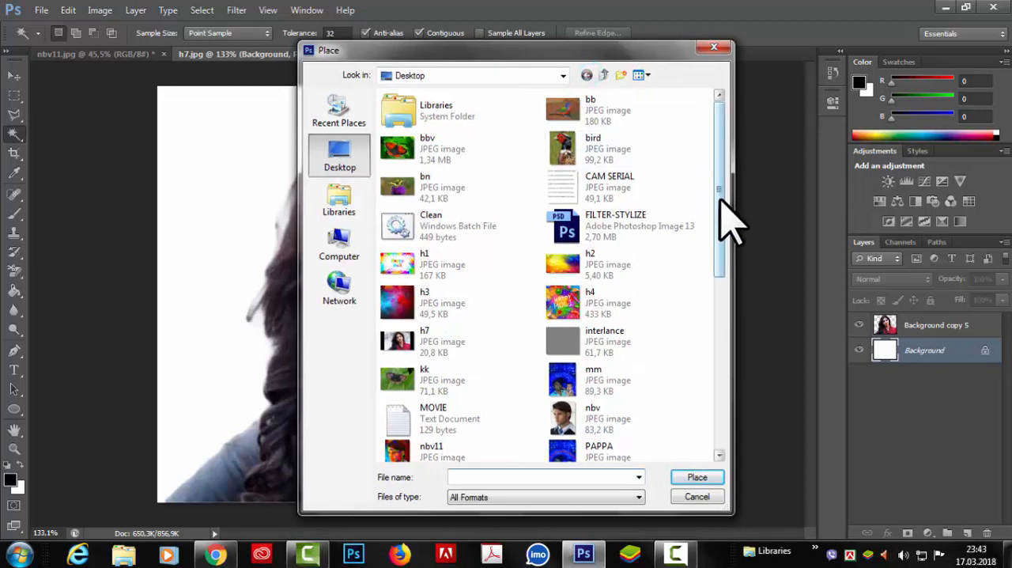
pyautogui.scroll(-1, 721, 193)
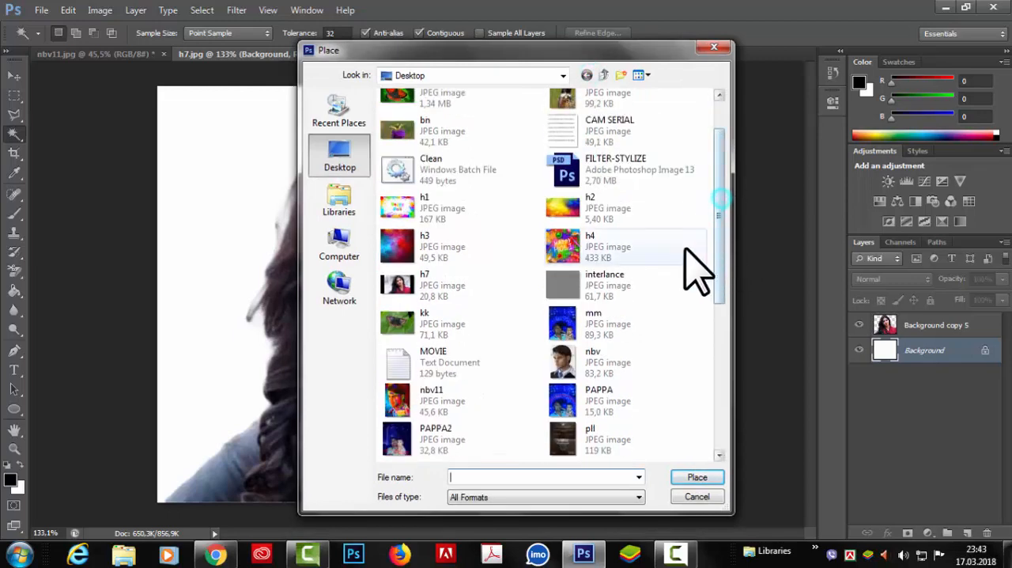
pyautogui.click(430, 249)
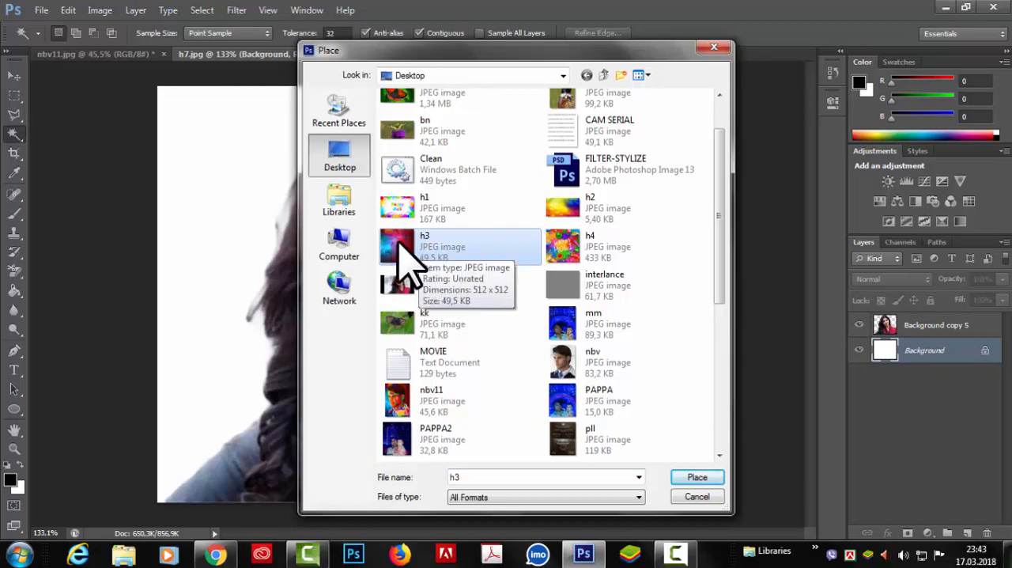
pyautogui.click(712, 478)
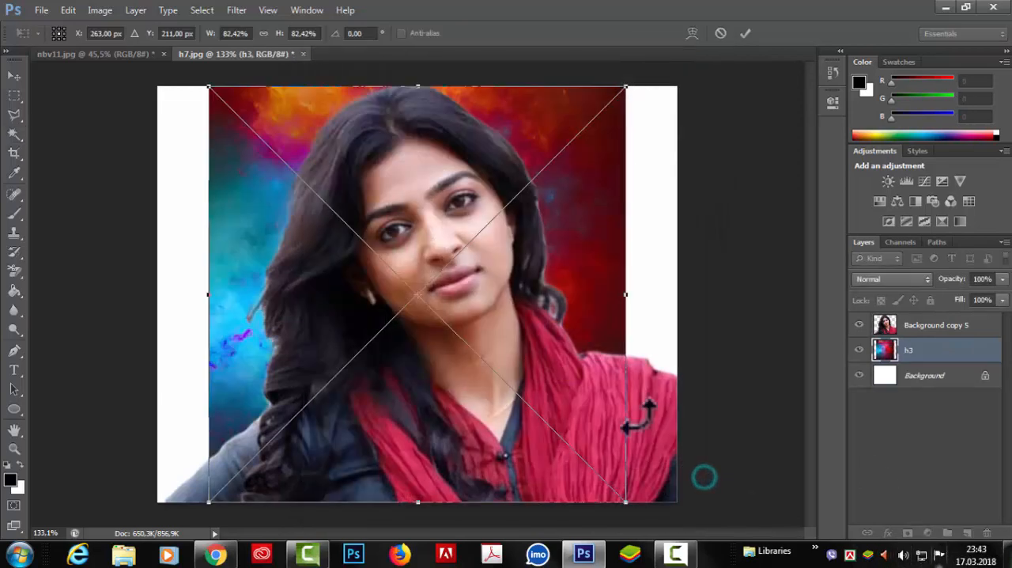
# Stretch the placed h3 image horizontally on both sides to 102.73% width so it fills the canvas.
pyautogui.moveTo(627, 299); pyautogui.dragTo(677, 294)
pyautogui.moveTo(206, 294); pyautogui.dragTo(156, 289)
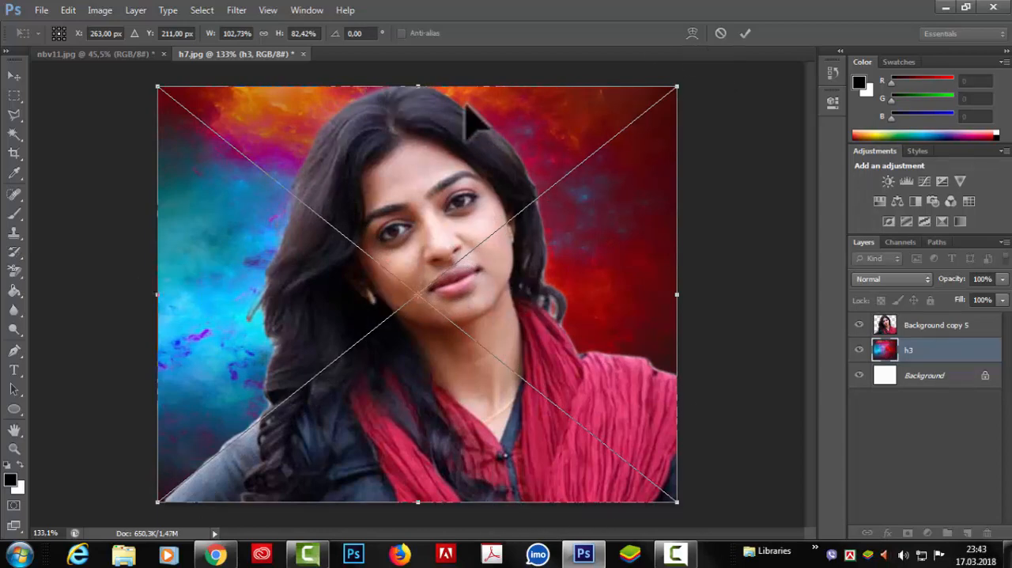
pyautogui.click(746, 34)
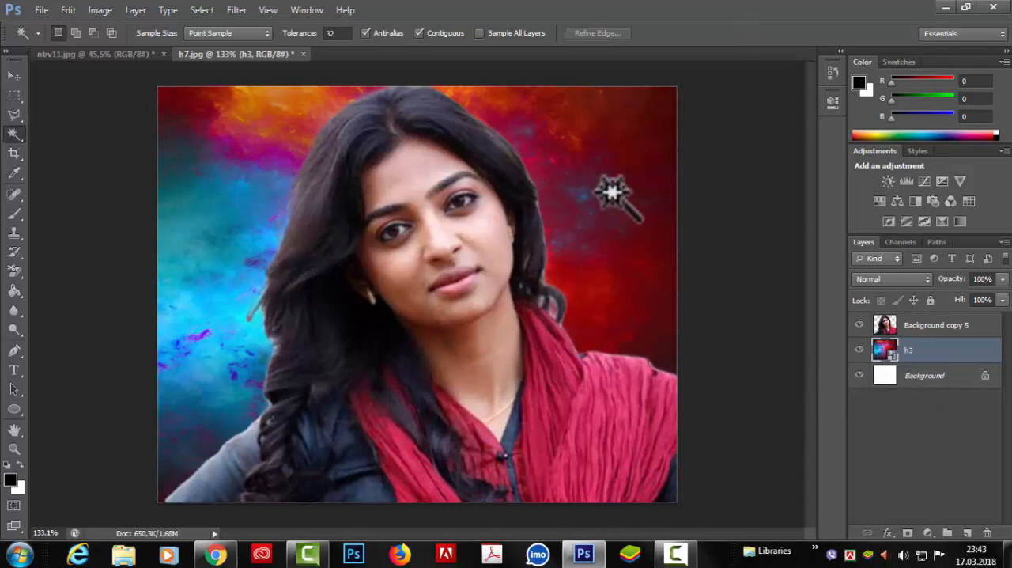
pyautogui.scroll(4, 515, 269)
pyautogui.scroll(-6, 516, 272)
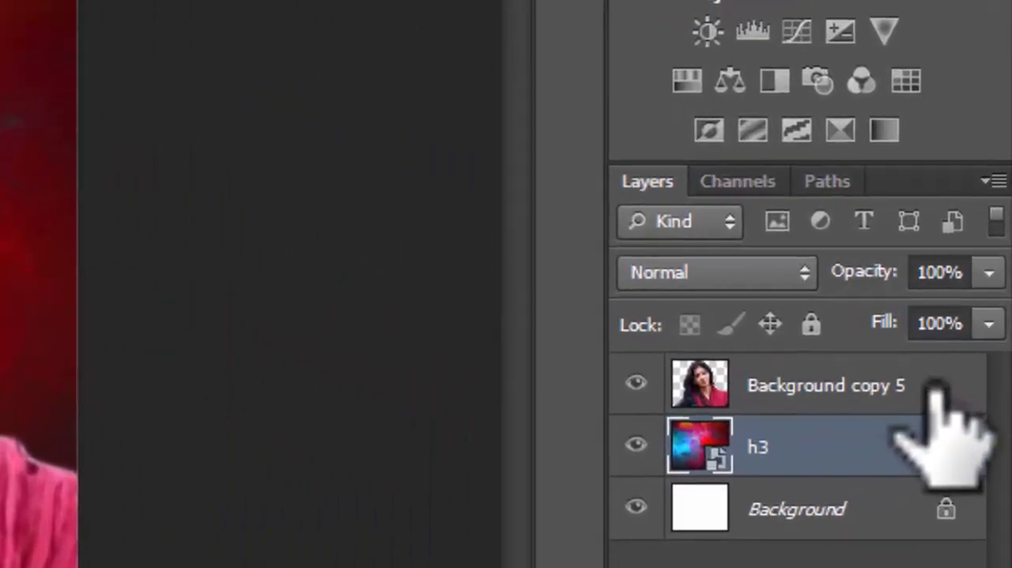
# Add a red (#fa0505) Solid Color fill layer above the portrait layer and invert its mask to black.
pyautogui.click(897, 387)
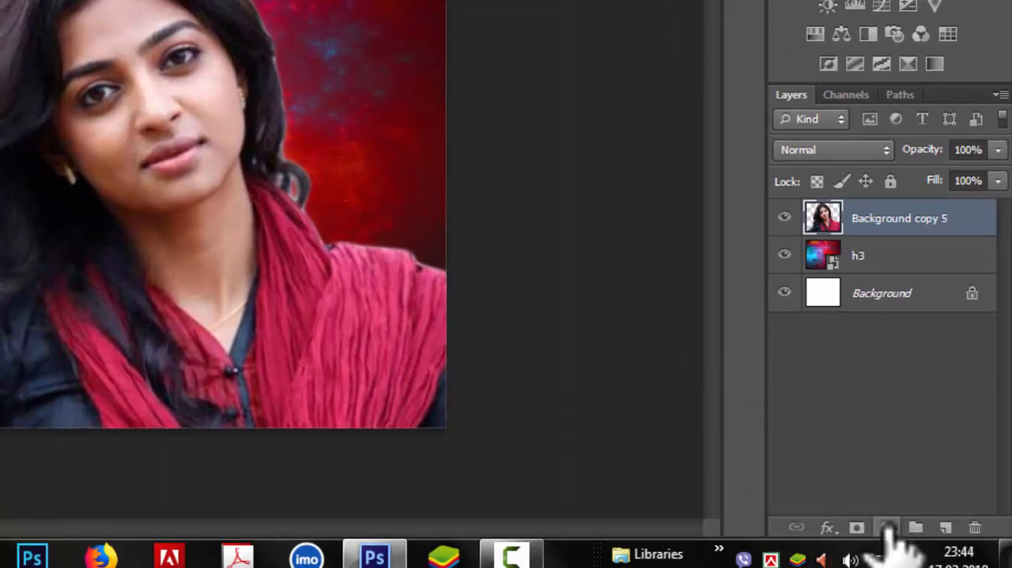
pyautogui.click(887, 527)
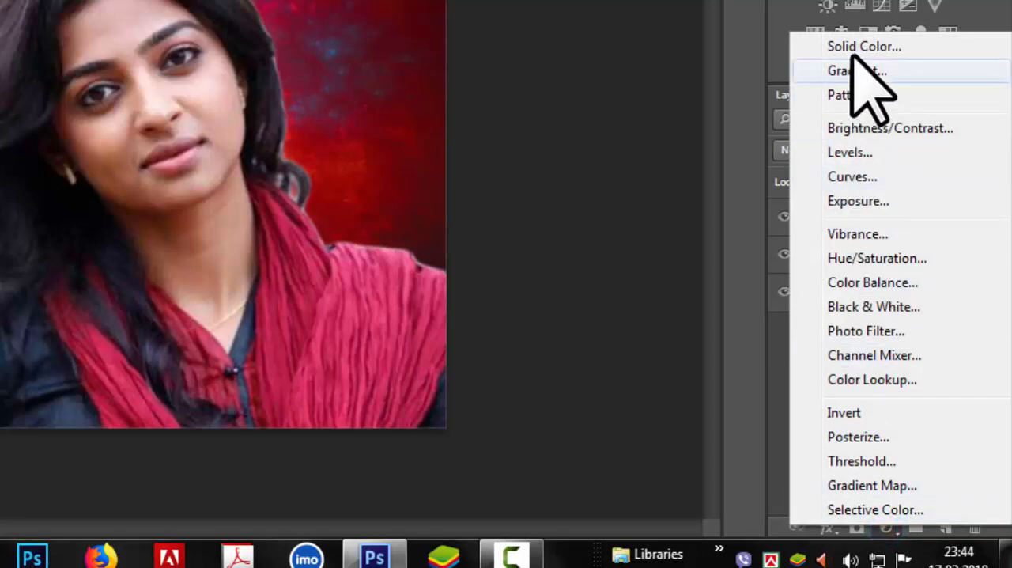
pyautogui.click(864, 46)
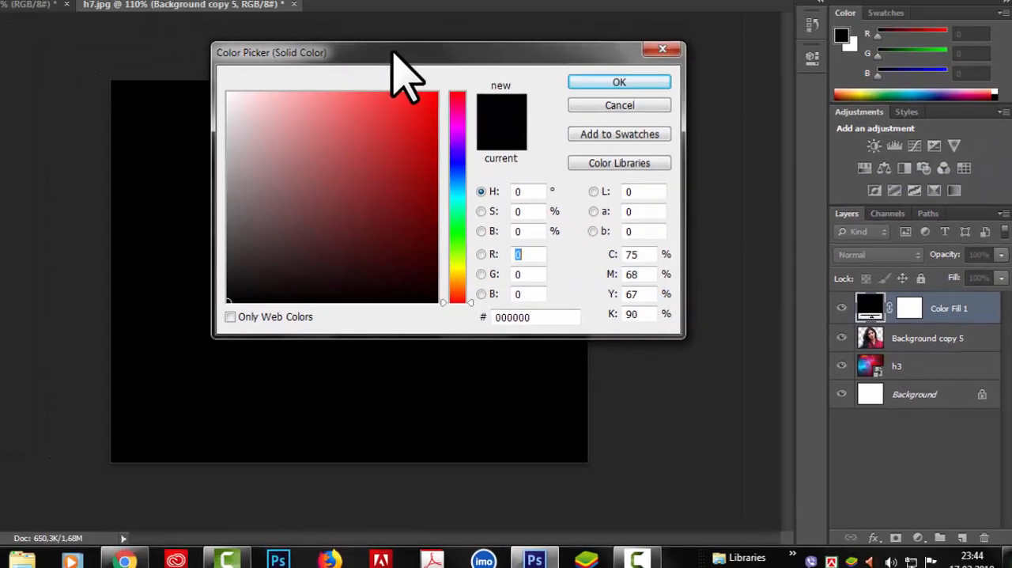
pyautogui.moveTo(392, 53); pyautogui.dragTo(619, 11)
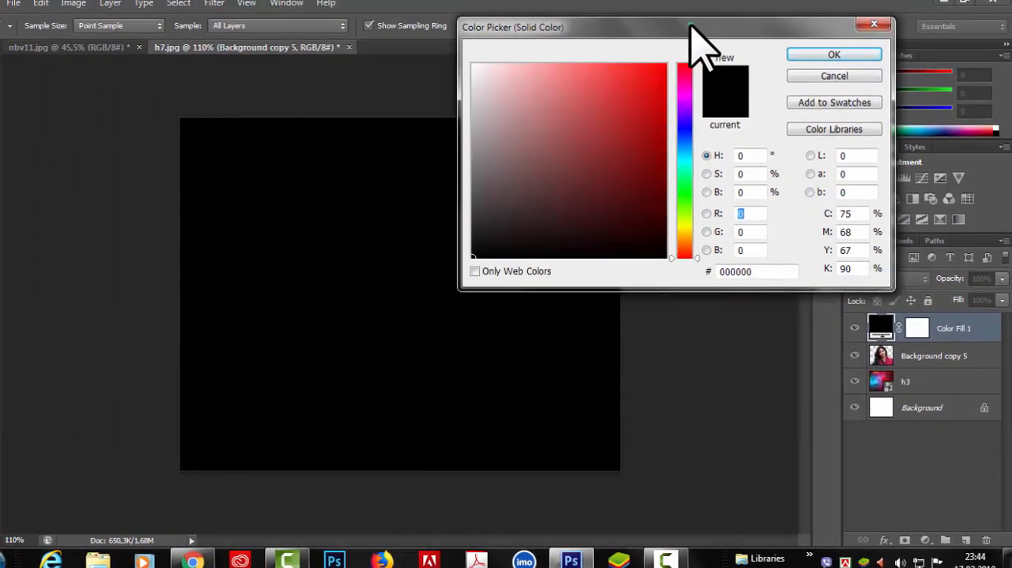
pyautogui.moveTo(690, 28); pyautogui.dragTo(698, 23)
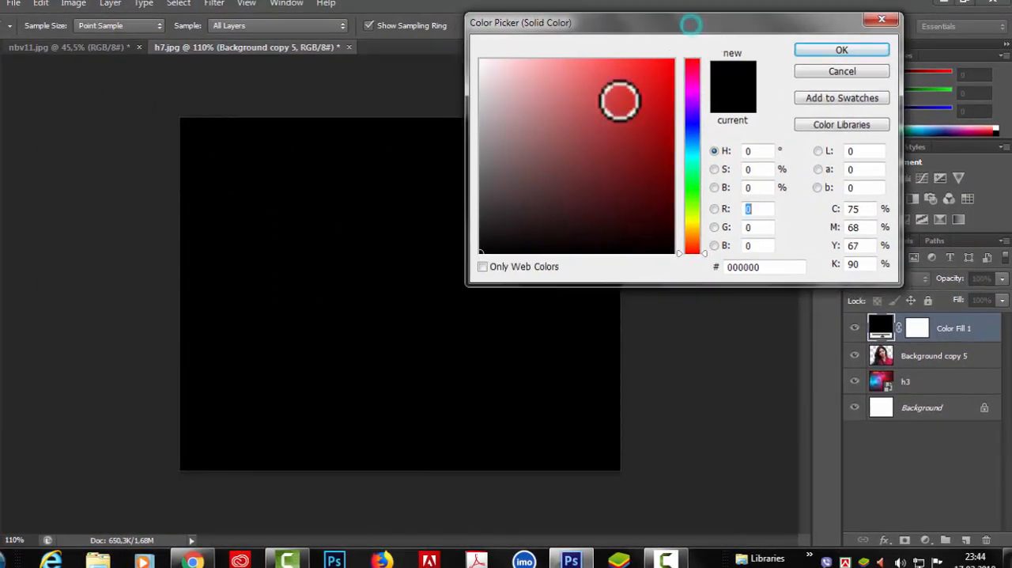
pyautogui.click(670, 64)
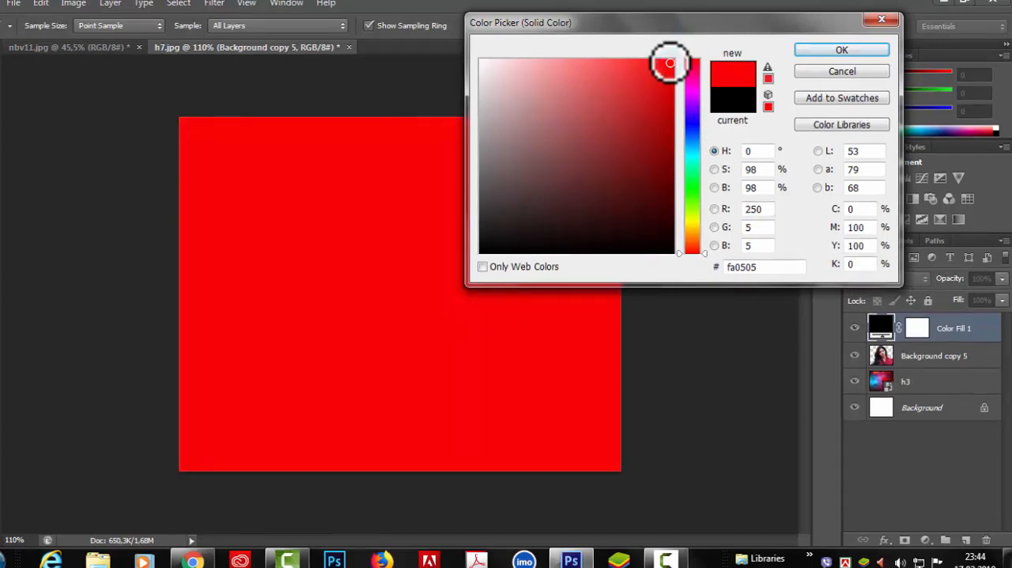
pyautogui.click(822, 49)
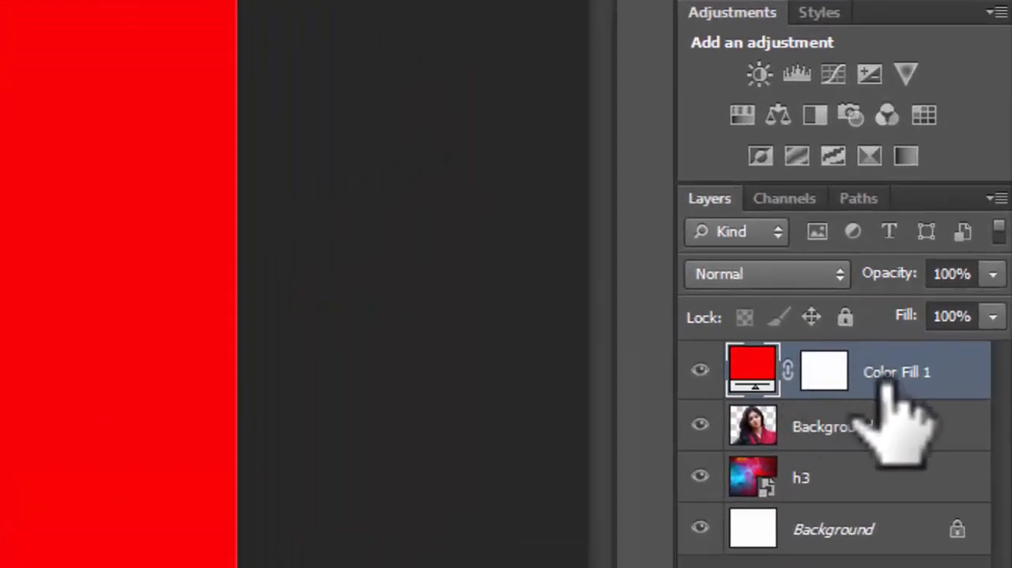
pyautogui.click(828, 375)
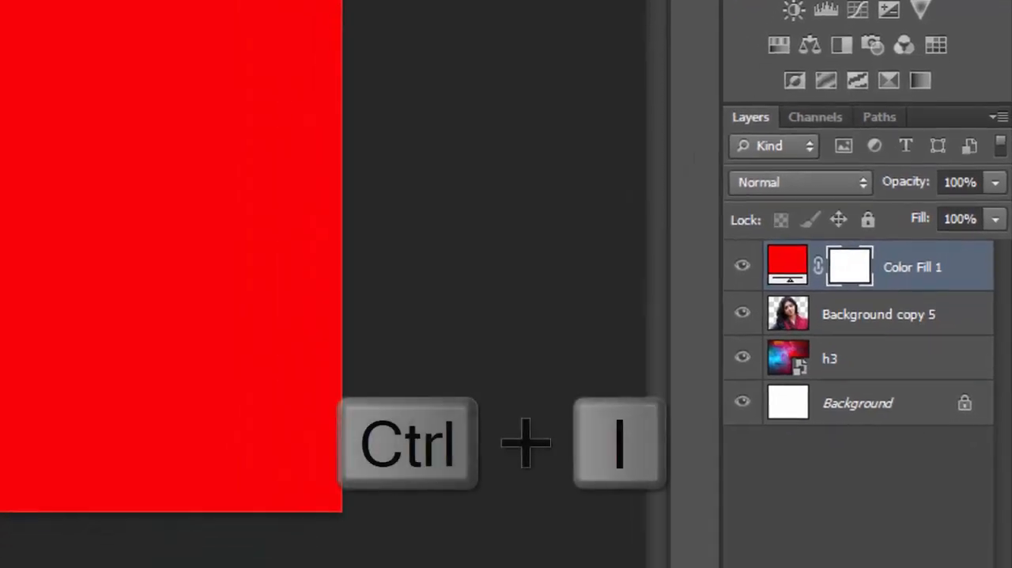
pyautogui.hotkey('ctrl', 'i')
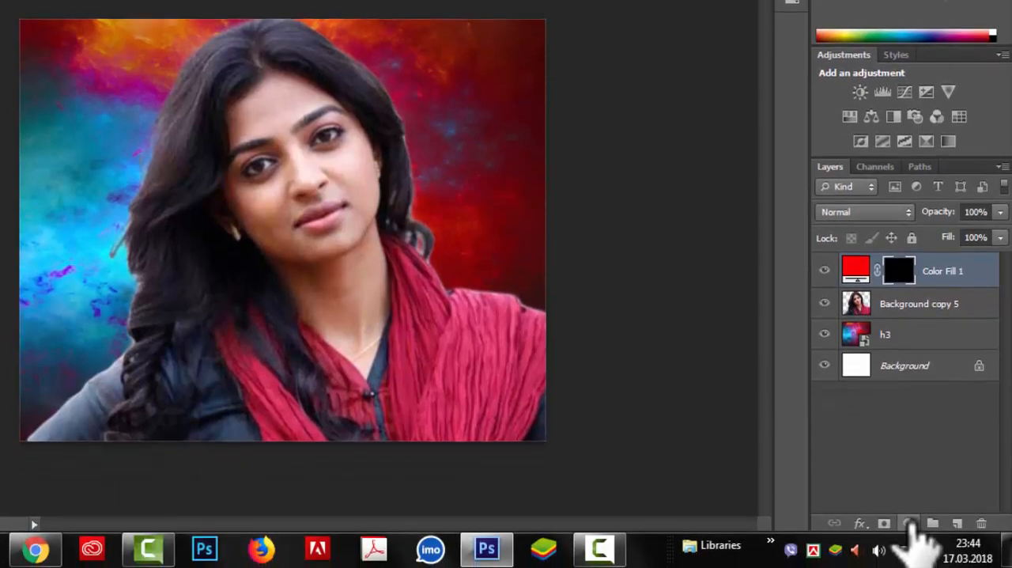
# Add a bright green Solid Color fill layer with a hue of 130° above the red fill and invert its mask to black.
pyautogui.click(910, 524)
pyautogui.click(890, 126)
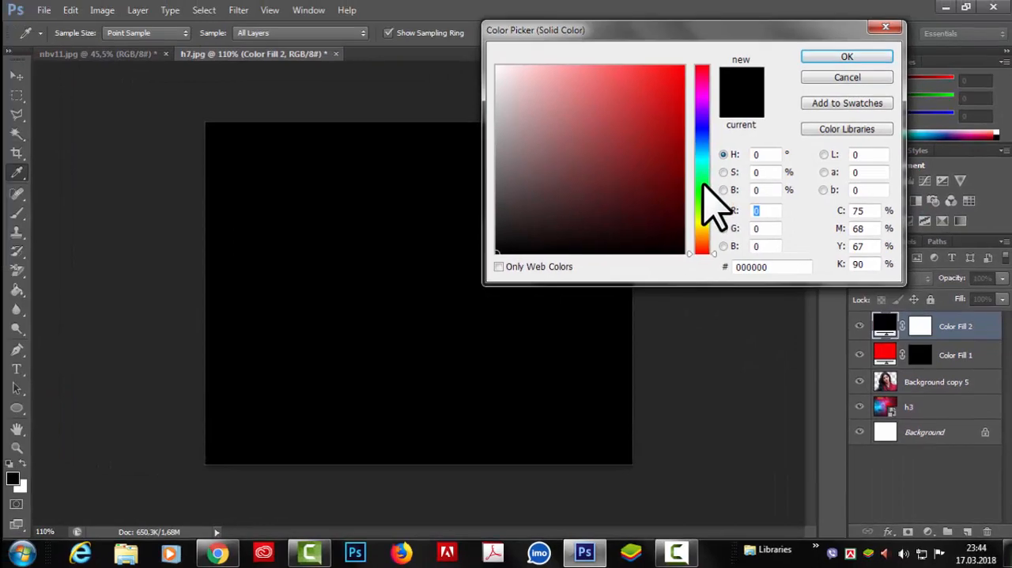
pyautogui.click(702, 186)
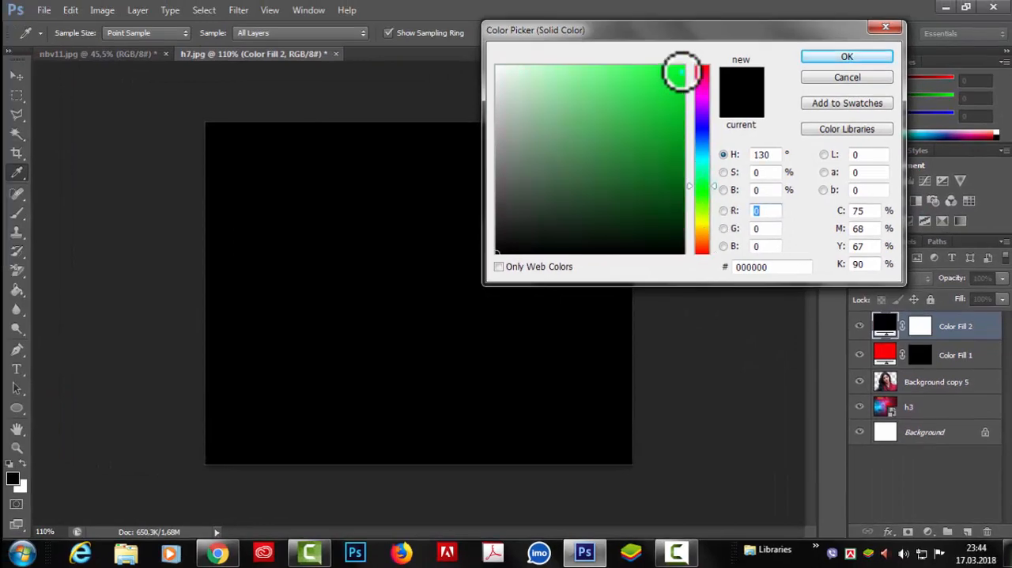
pyautogui.click(681, 71)
pyautogui.click(847, 56)
pyautogui.click(921, 326)
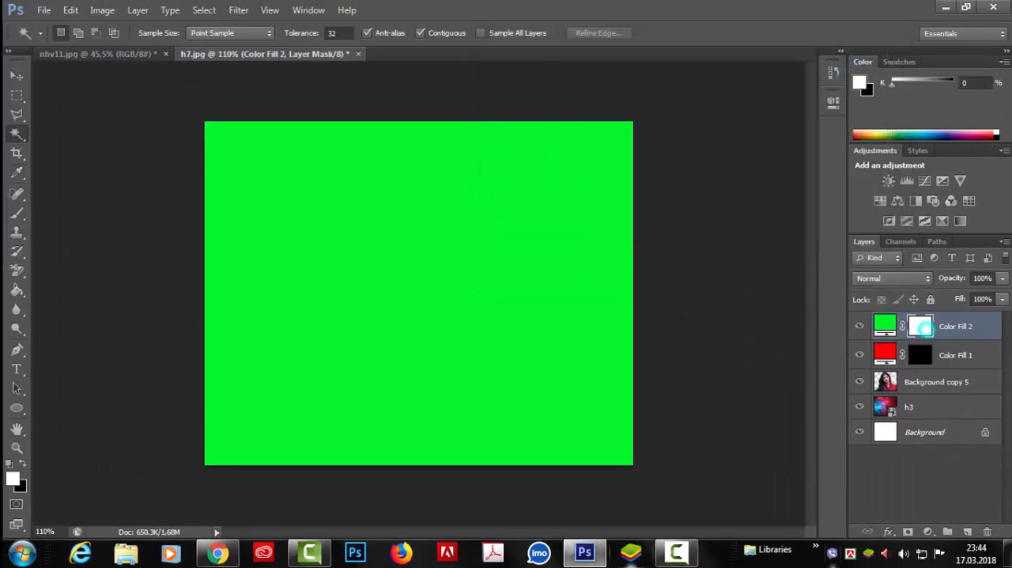
pyautogui.hotkey('ctrl', 'i')
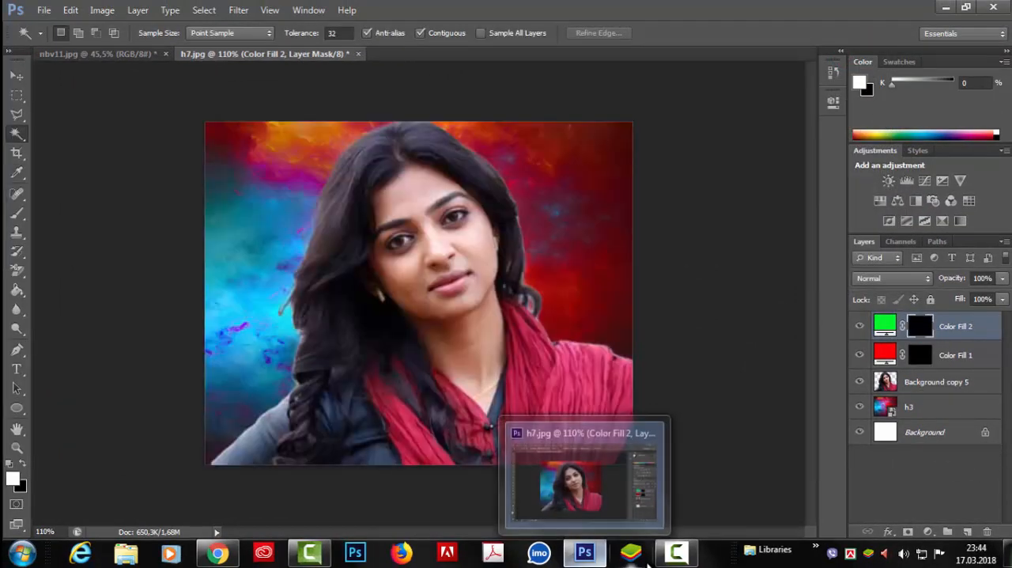
# Add a bright blue Solid Color fill layer above the green fill and invert its mask to black.
pyautogui.click(928, 530)
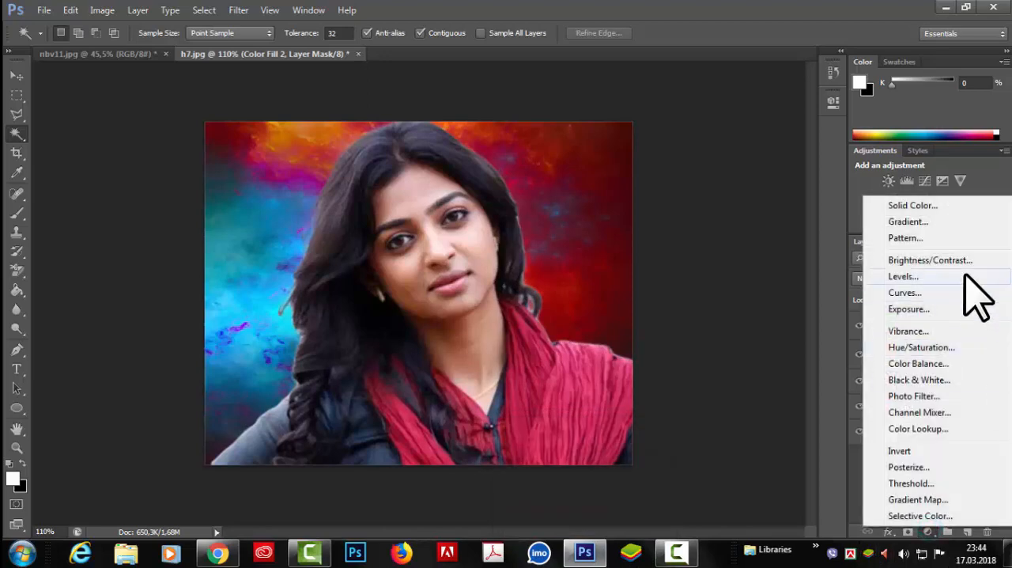
pyautogui.click(941, 206)
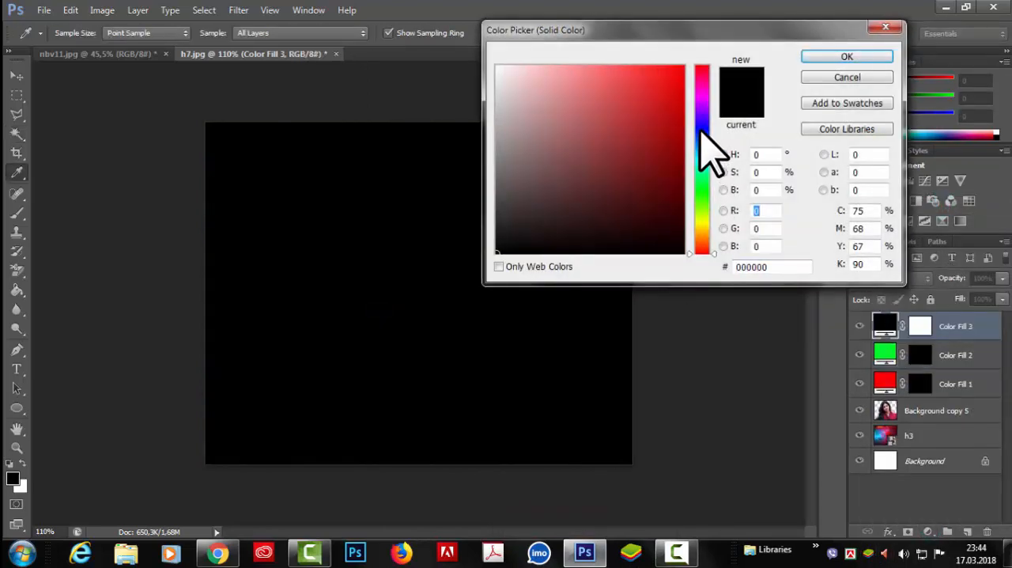
pyautogui.click(702, 100)
pyautogui.click(678, 82)
pyautogui.click(806, 55)
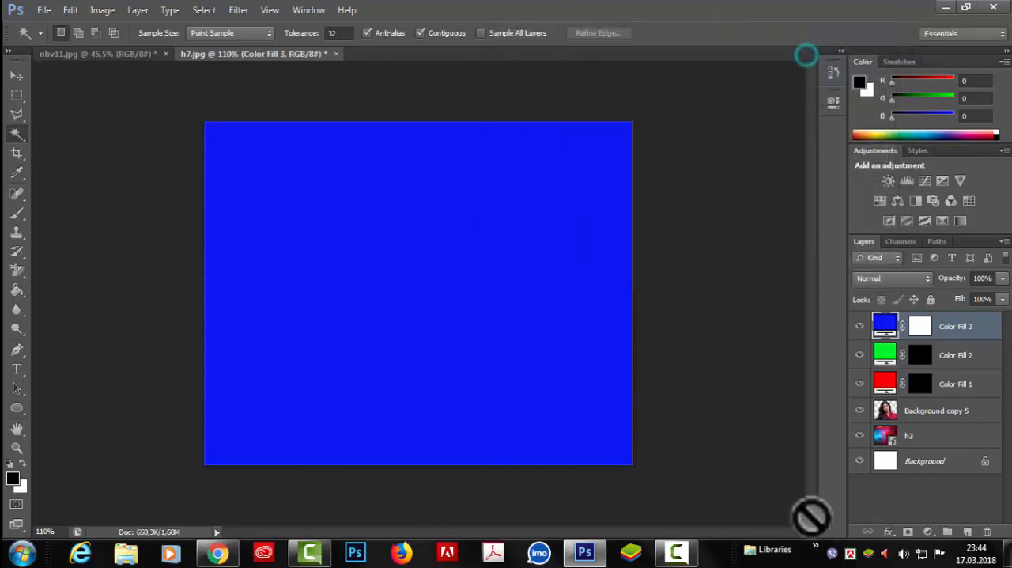
pyautogui.click(920, 324)
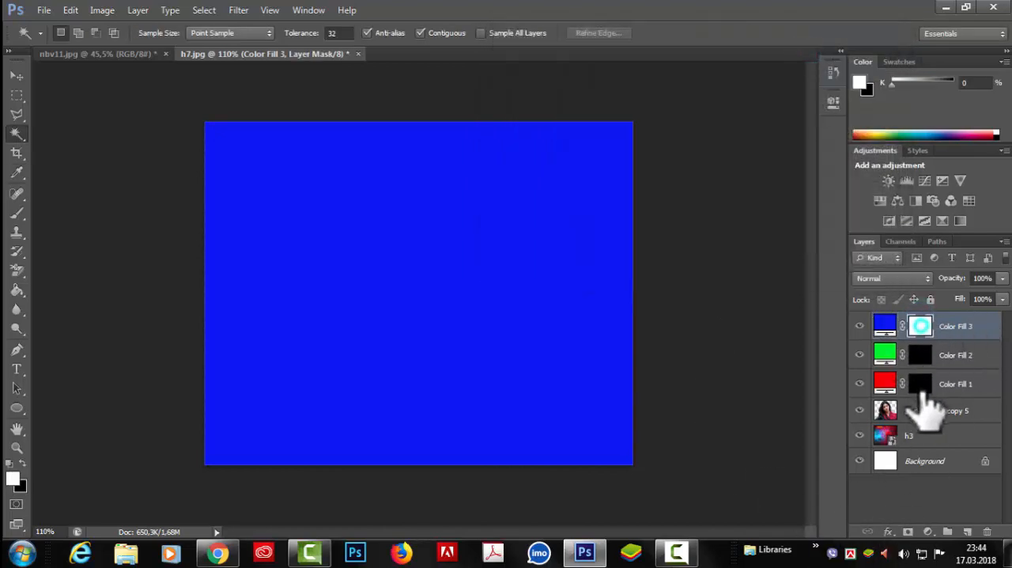
pyautogui.hotkey('ctrl', 'i')
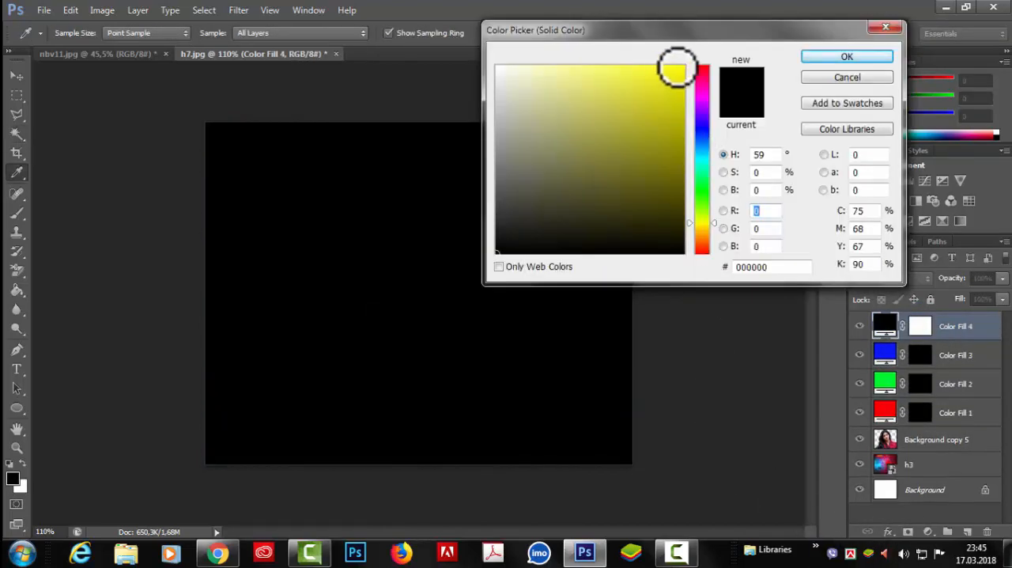
# Fill the new topmost Solid Color layer with bright yellow at a hue of 59° and invert its mask to black.
pyautogui.click(676, 69)
pyautogui.click(829, 56)
pyautogui.click(919, 326)
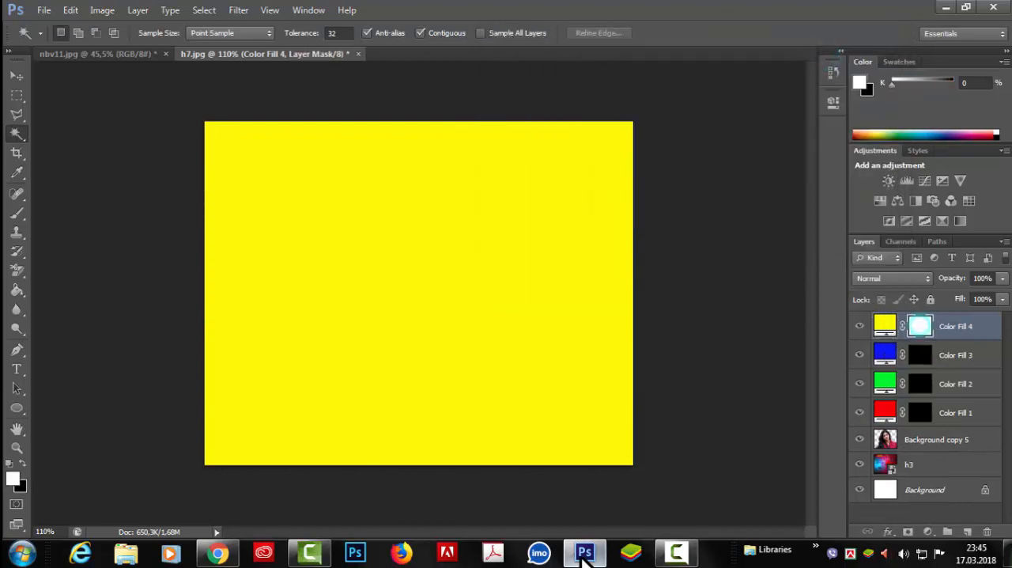
pyautogui.hotkey('ctrl', 'i')
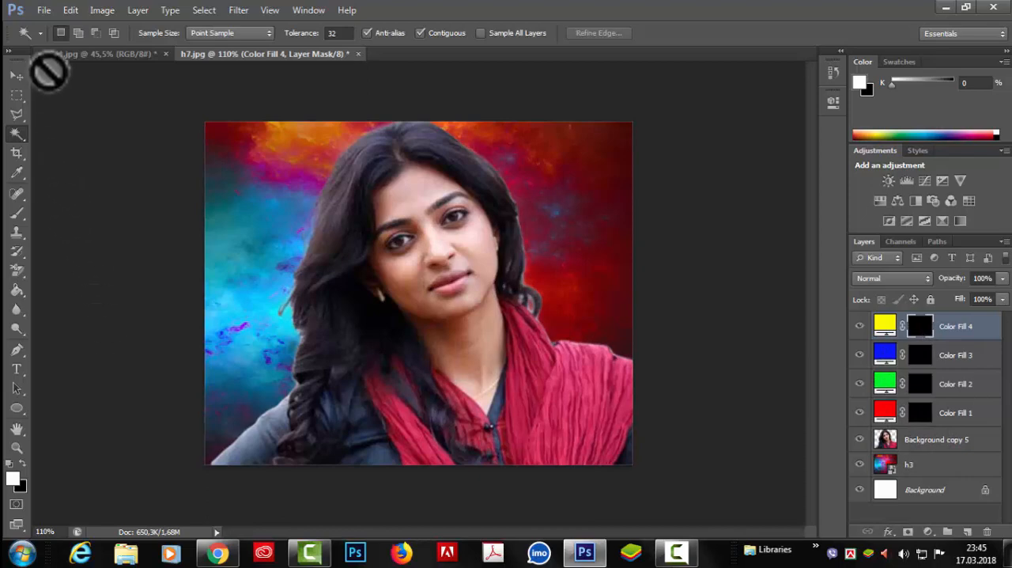
# Activate the Brush tool with white (#ffffff) as the foreground color.
pyautogui.click(18, 213)
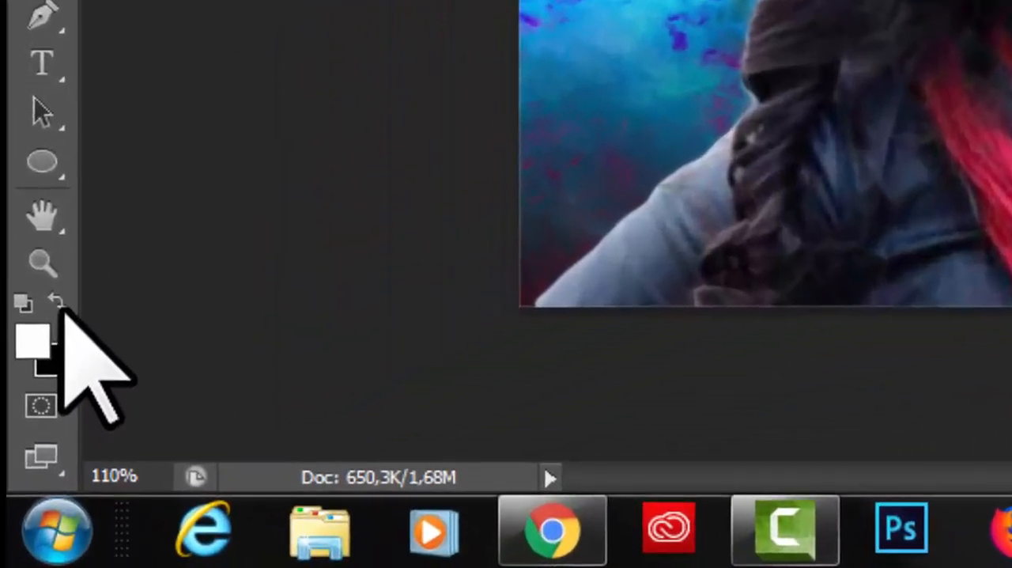
pyautogui.click(57, 301)
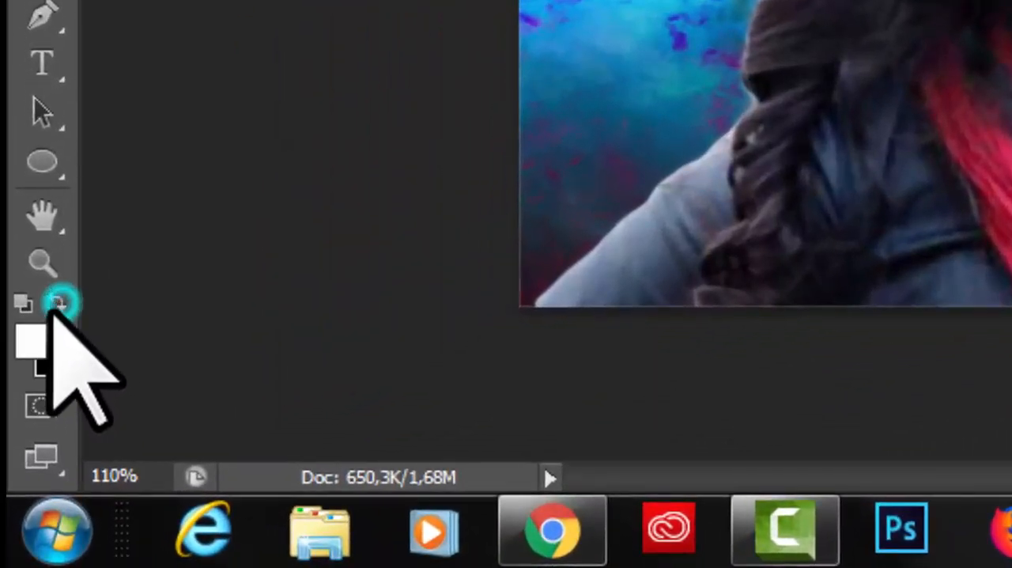
pyautogui.click(30, 338)
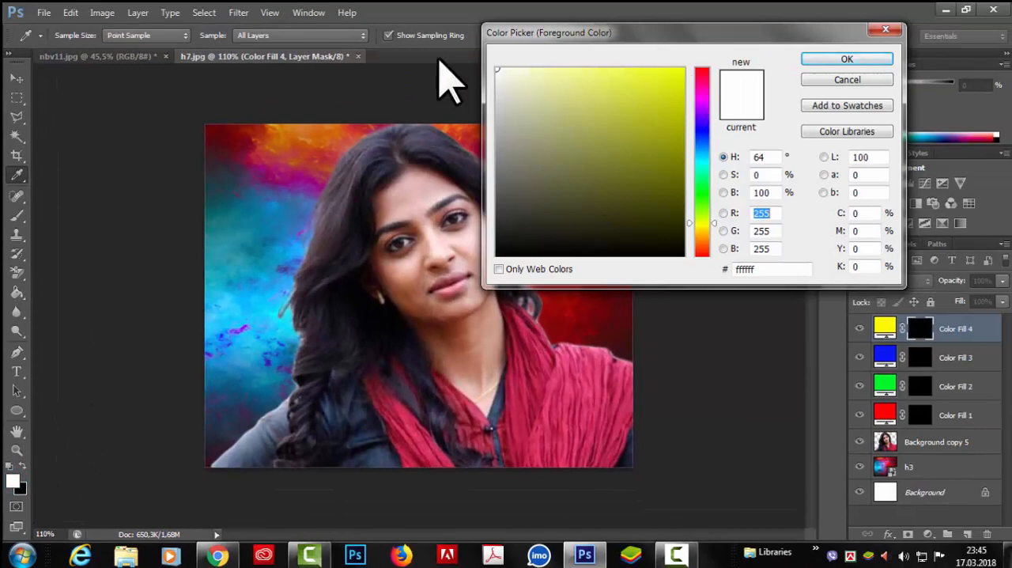
pyautogui.click(841, 59)
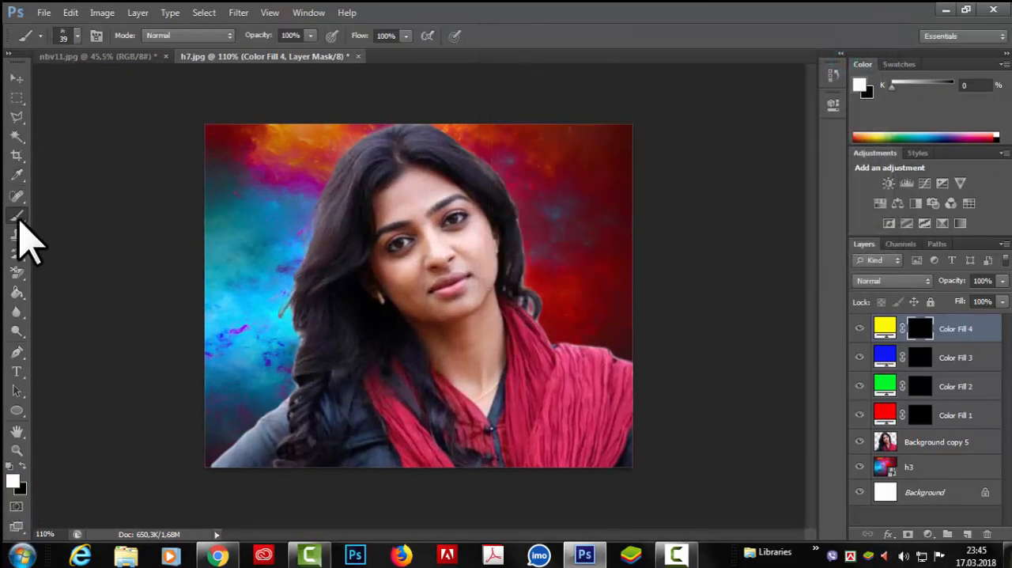
# Use the 39 px spatter brush tip from the brush presets.
pyautogui.click(77, 35)
pyautogui.click(77, 35)
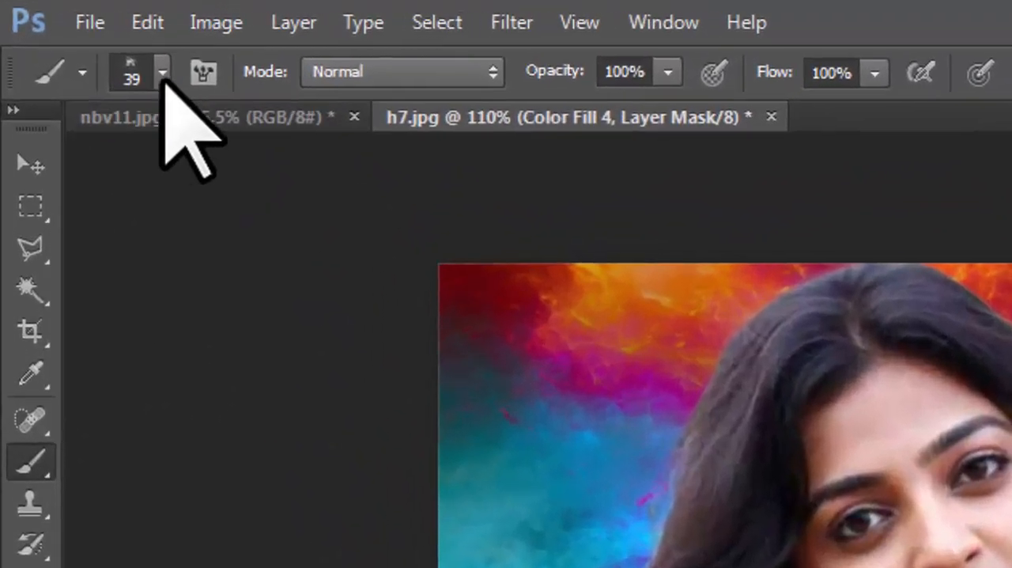
pyautogui.click(163, 71)
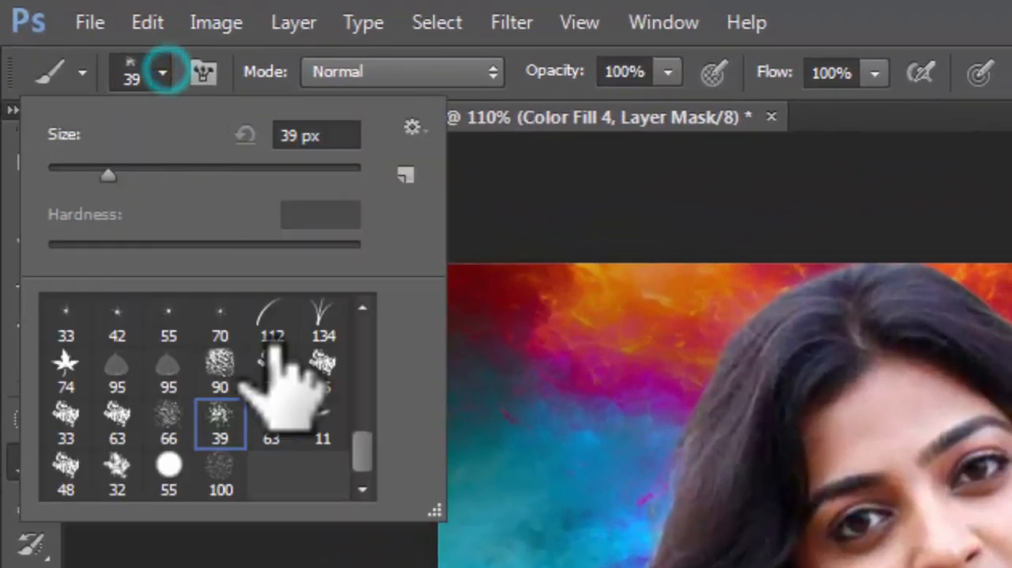
pyautogui.moveTo(362, 447)
pyautogui.mouseDown()
pyautogui.moveTo(362, 387)
pyautogui.moveTo(354, 454)
pyautogui.mouseUp()
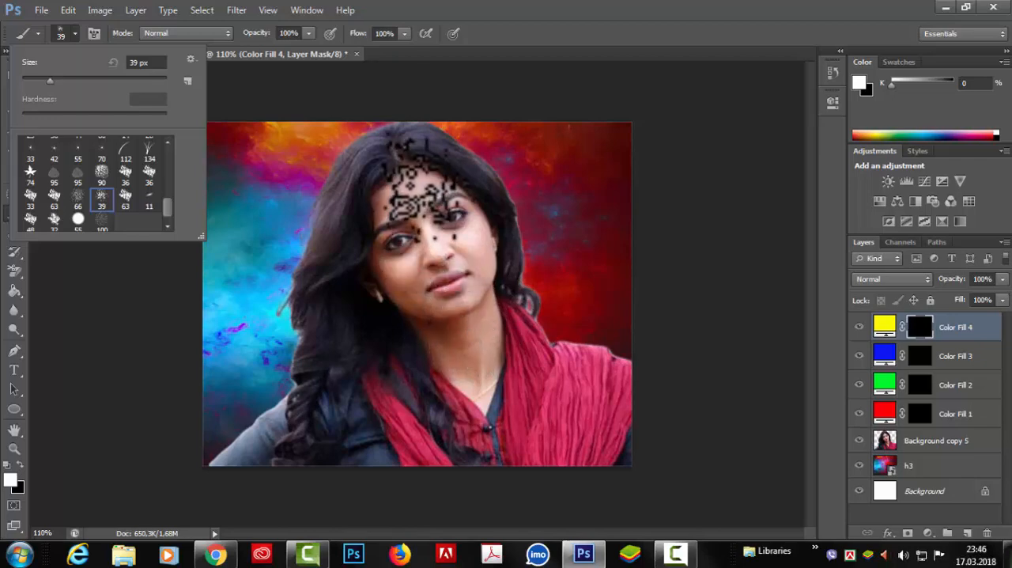
pyautogui.click(635, 79)
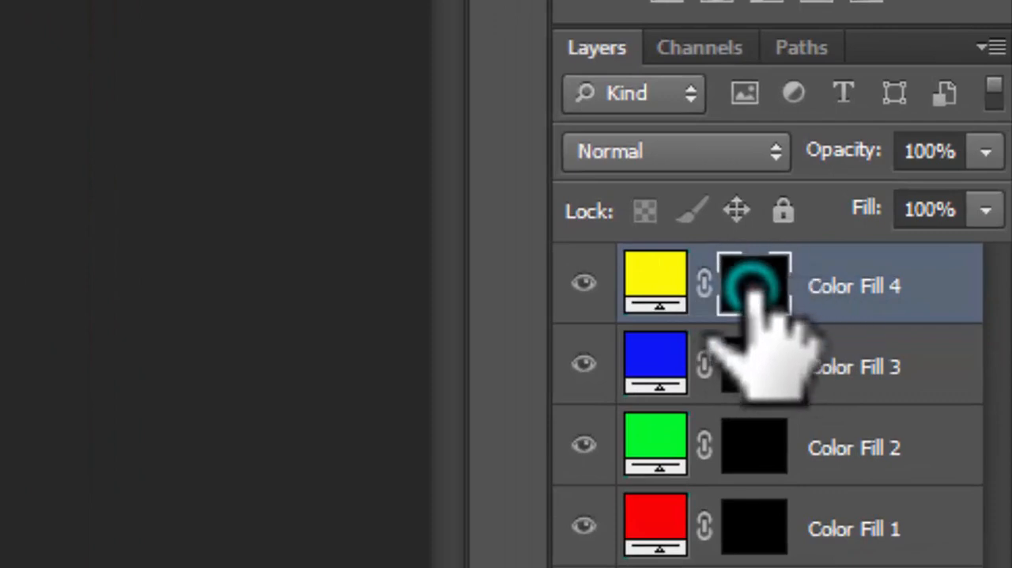
# On the mask of yellow Color Fill 4, paint powder spots over the forehead, cheek, chin, neck, sleeve, scarf and hair.
pyautogui.click(639, 279)
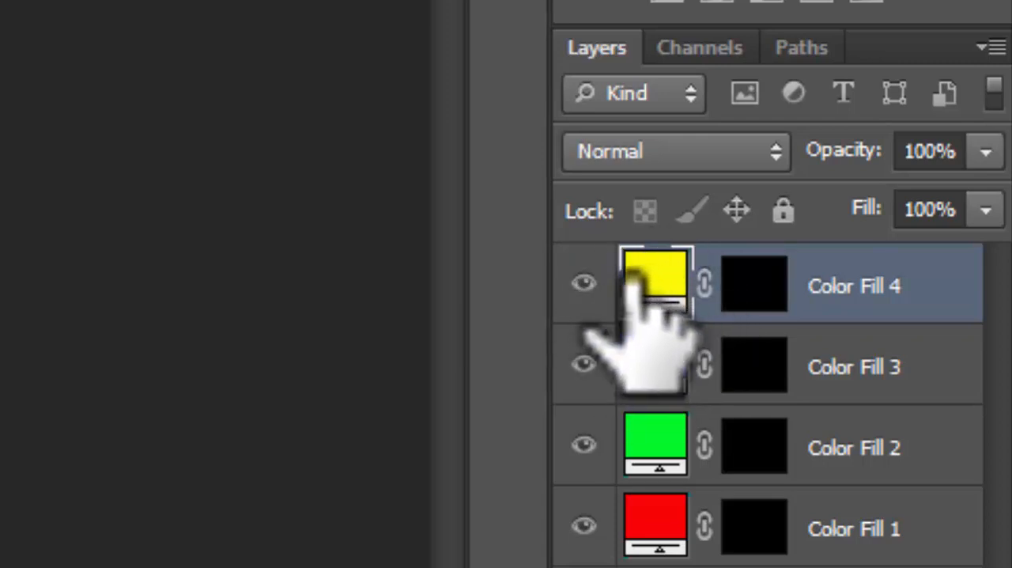
pyautogui.click(751, 281)
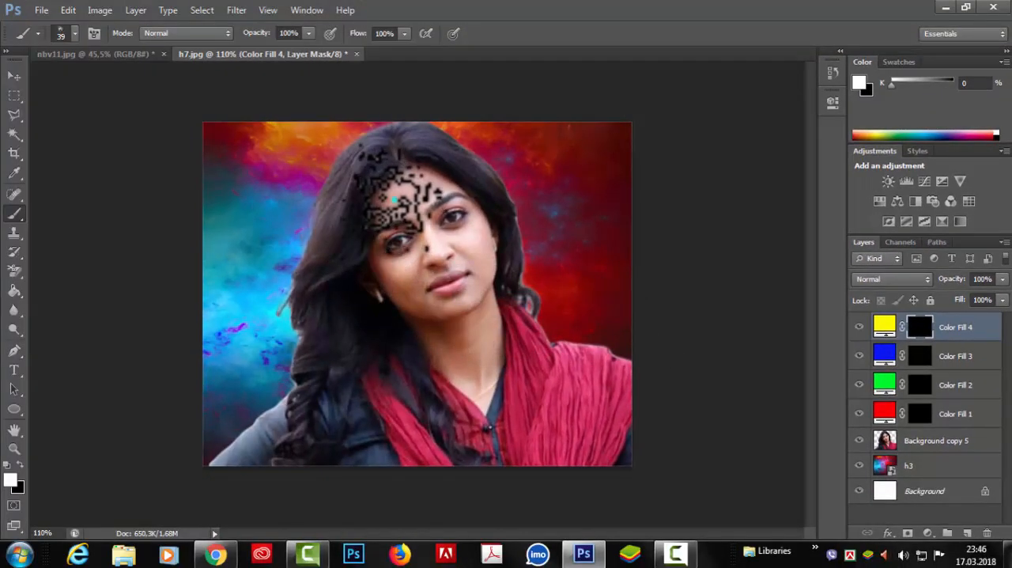
pyautogui.click(394, 200)
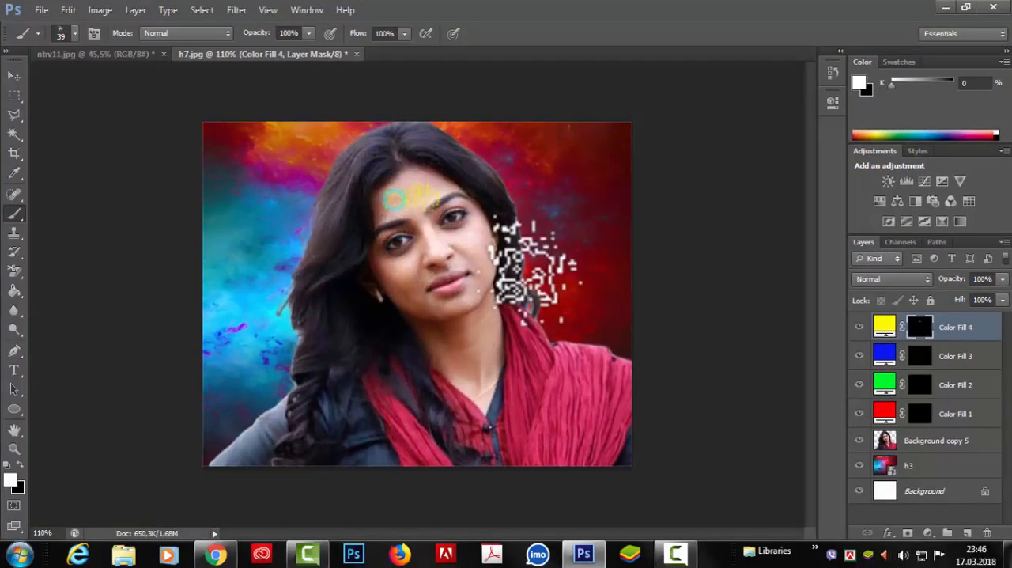
pyautogui.click(480, 251)
pyautogui.click(433, 294)
pyautogui.click(490, 329)
pyautogui.click(478, 389)
pyautogui.click(277, 424)
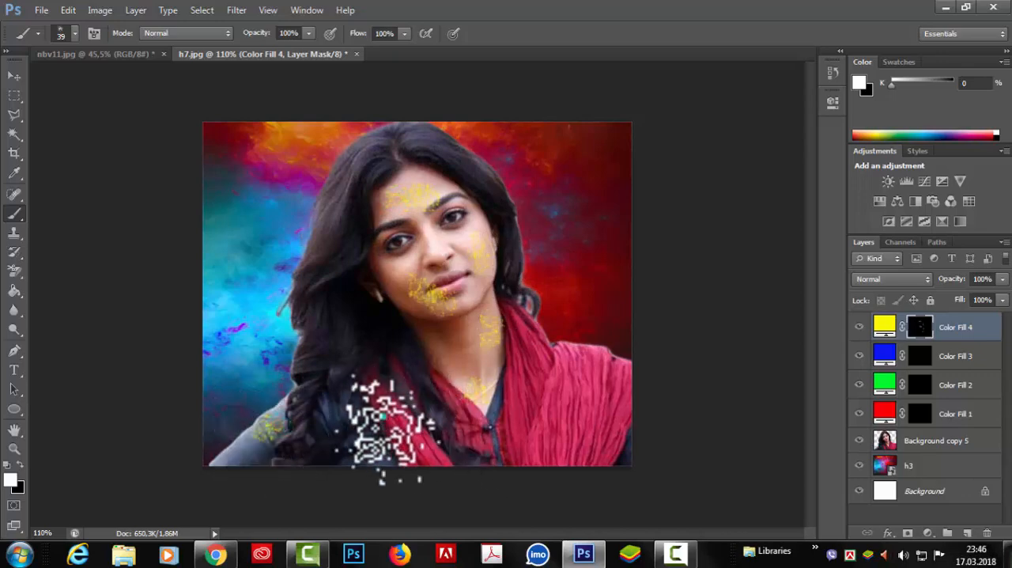
pyautogui.click(386, 427)
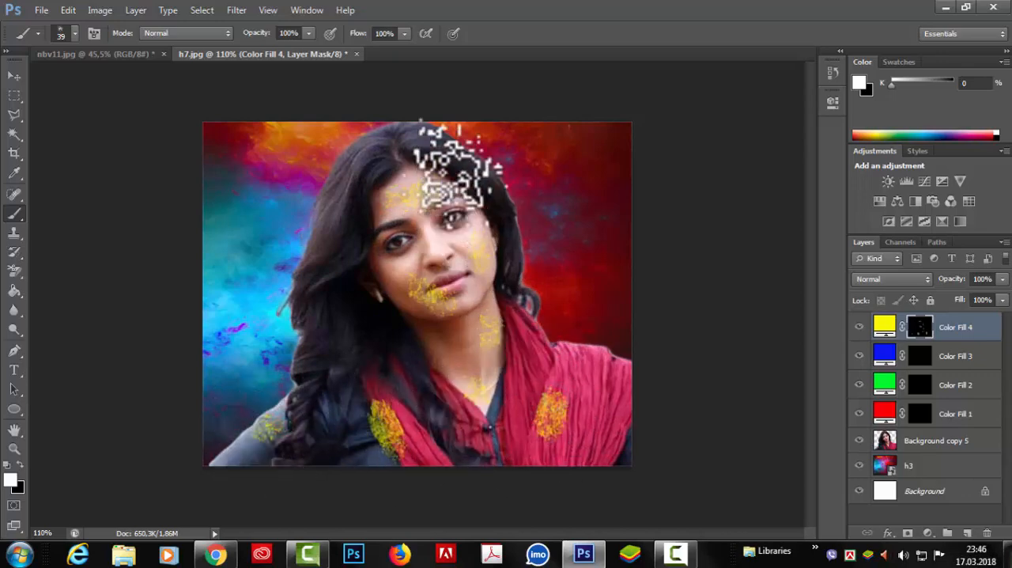
pyautogui.click(473, 170)
pyautogui.click(326, 271)
pyautogui.click(323, 344)
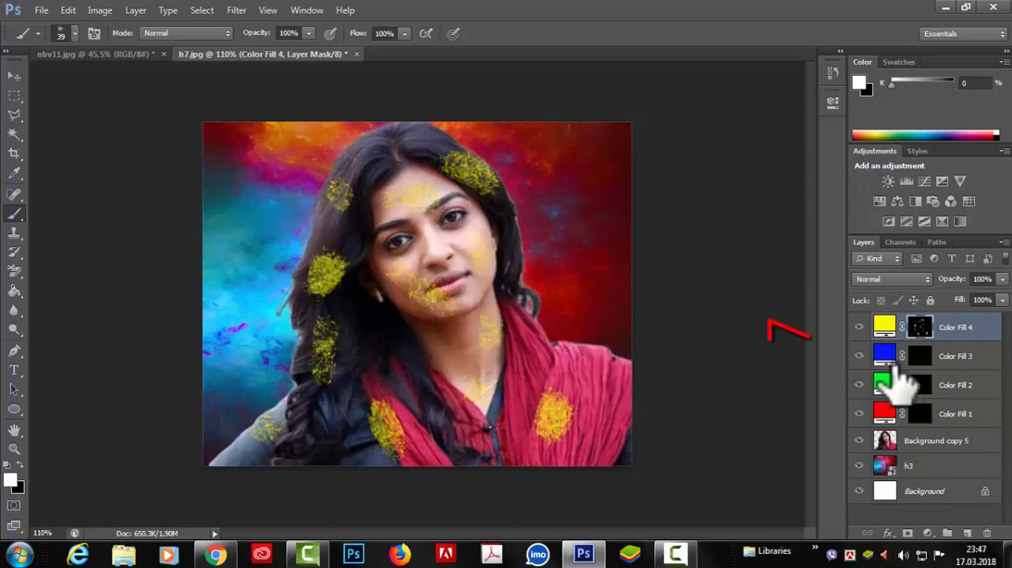
# On the mask of blue Color Fill 3, paint powder spots on the neck and below the eye nearer the red background.
pyautogui.click(919, 356)
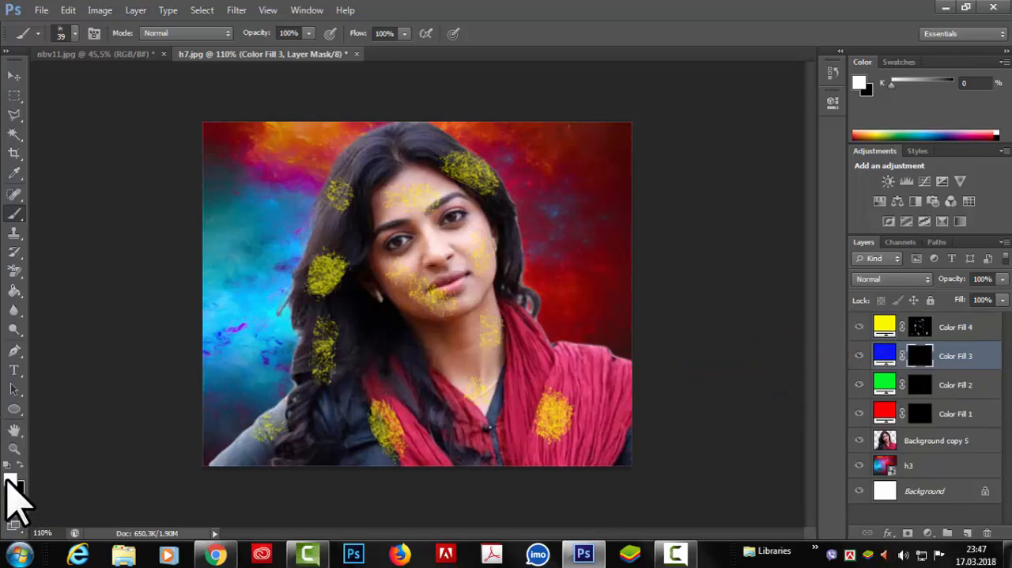
pyautogui.click(452, 352)
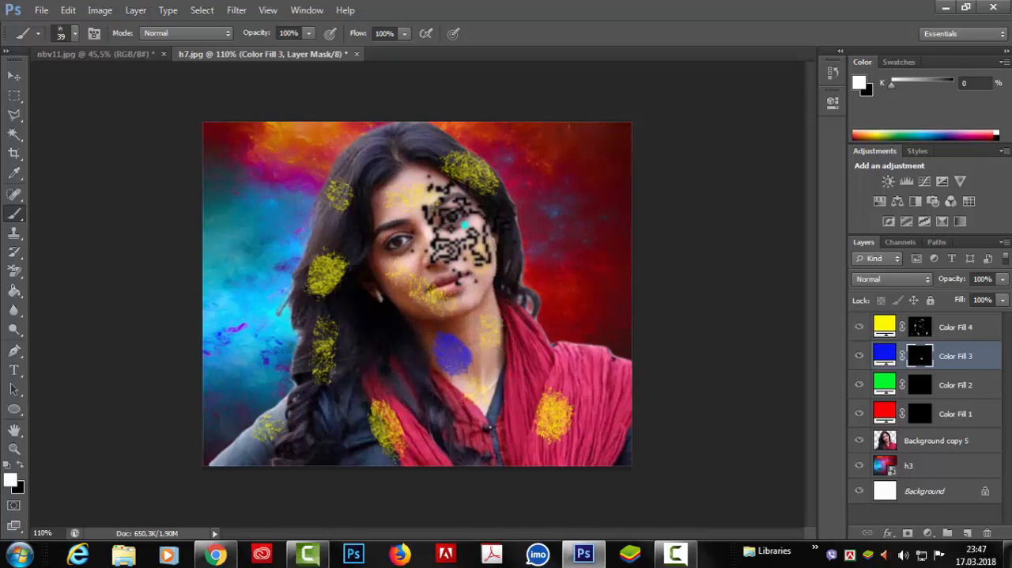
pyautogui.moveTo(458, 228)
pyautogui.mouseDown()
pyautogui.moveTo(475, 231)
pyautogui.moveTo(466, 238)
pyautogui.mouseUp()
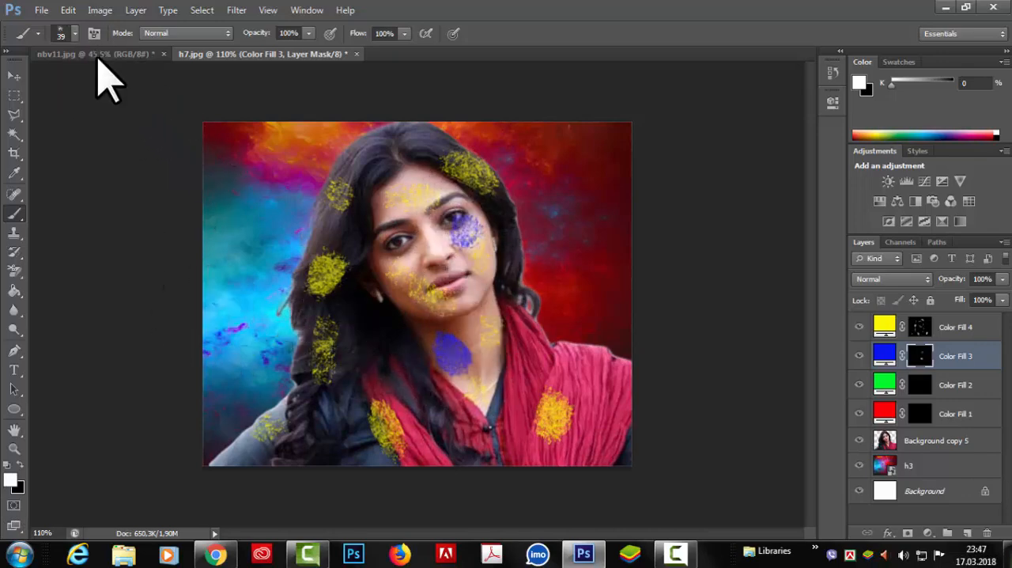
# Reduce the brush size to 10 px and paint small blue marks on the forehead, cheek, hair and scarf.
pyautogui.click(73, 33)
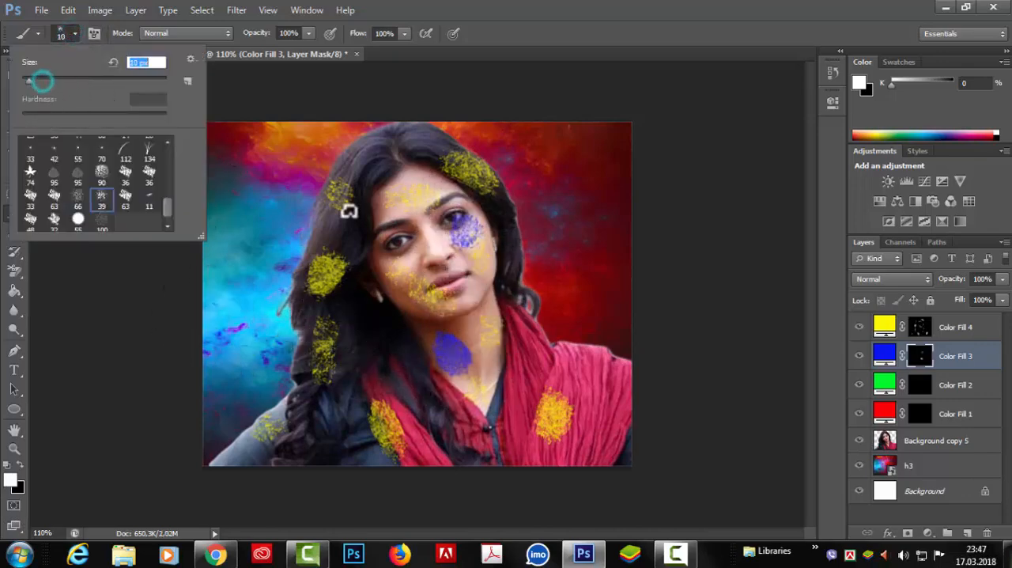
pyautogui.moveTo(433, 187); pyautogui.dragTo(402, 183)
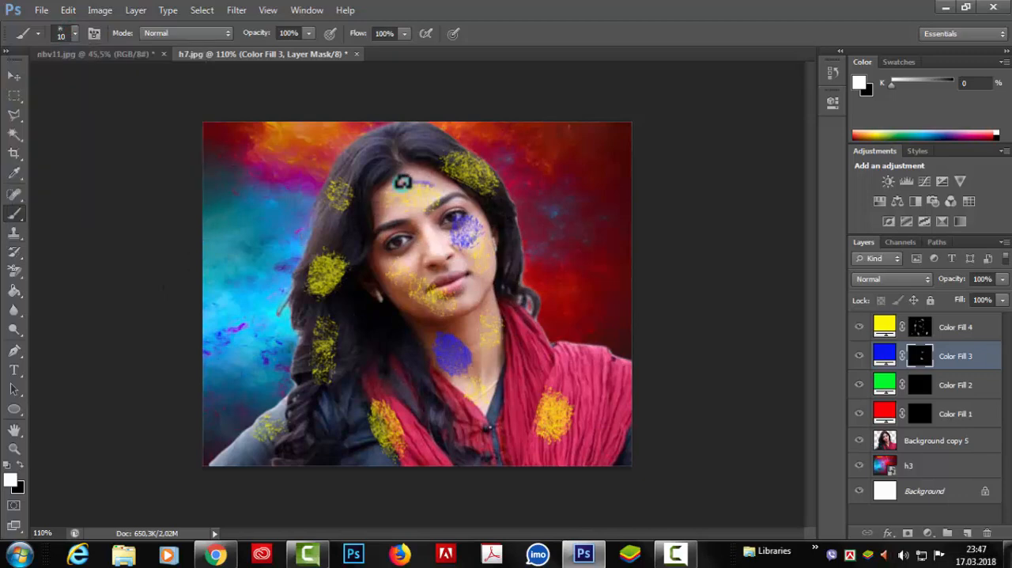
pyautogui.click(74, 33)
pyautogui.click(583, 15)
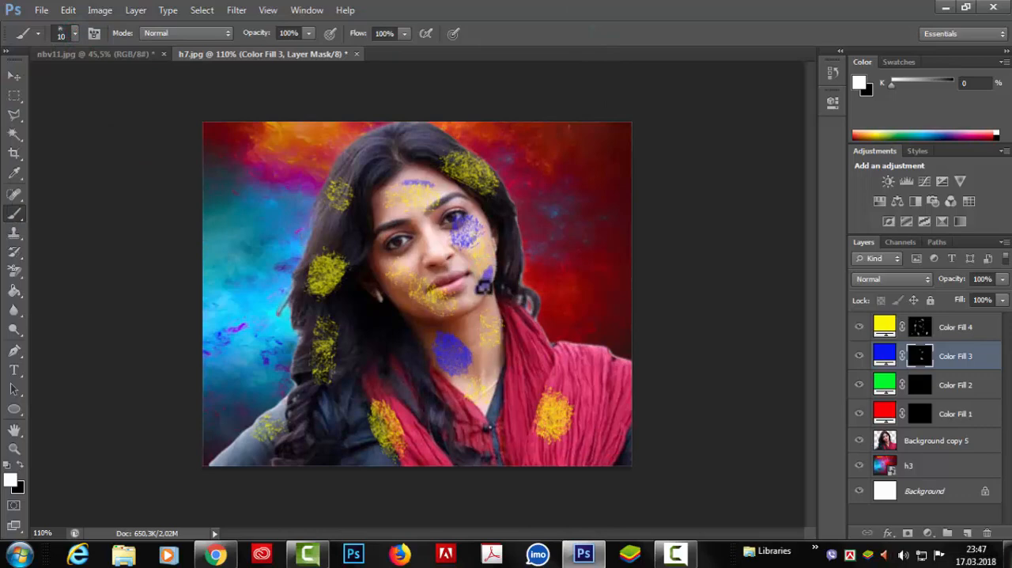
# Enlarge the brush to 50 px and paint larger blue powder patches on the hair, jaw and neck.
pyautogui.click(72, 33)
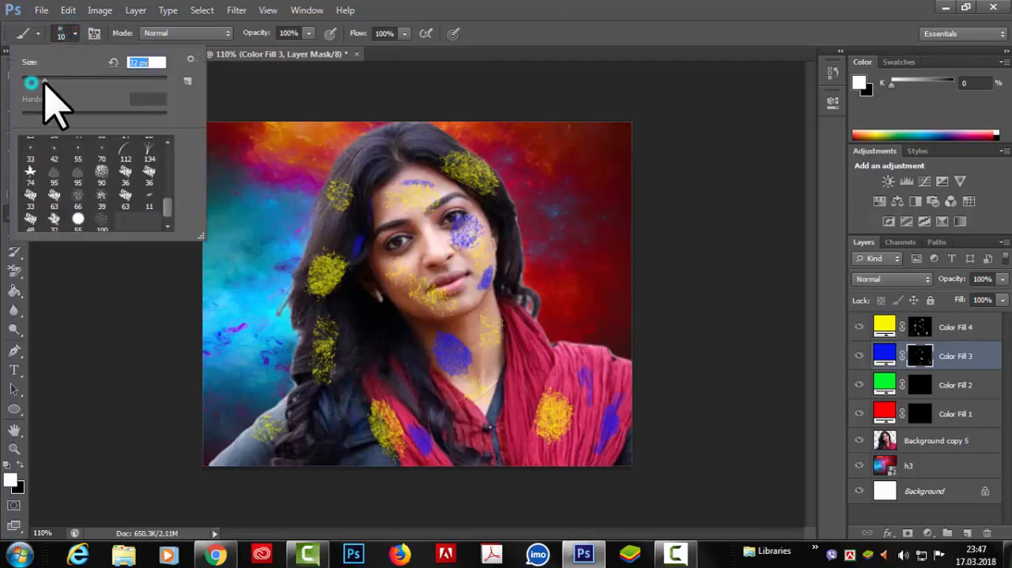
pyautogui.moveTo(45, 83); pyautogui.dragTo(59, 82)
pyautogui.moveTo(368, 156)
pyautogui.mouseDown()
pyautogui.moveTo(385, 159)
pyautogui.moveTo(369, 167)
pyautogui.mouseUp()
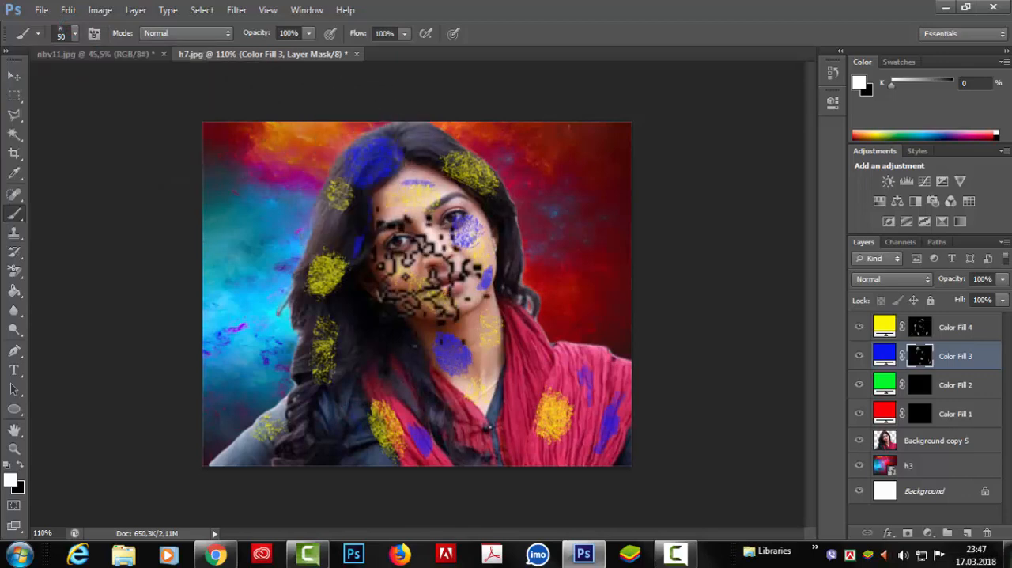
pyautogui.moveTo(431, 269)
pyautogui.mouseDown()
pyautogui.moveTo(294, 290)
pyautogui.moveTo(343, 312)
pyautogui.moveTo(434, 305)
pyautogui.moveTo(395, 297)
pyautogui.moveTo(466, 355)
pyautogui.mouseUp()
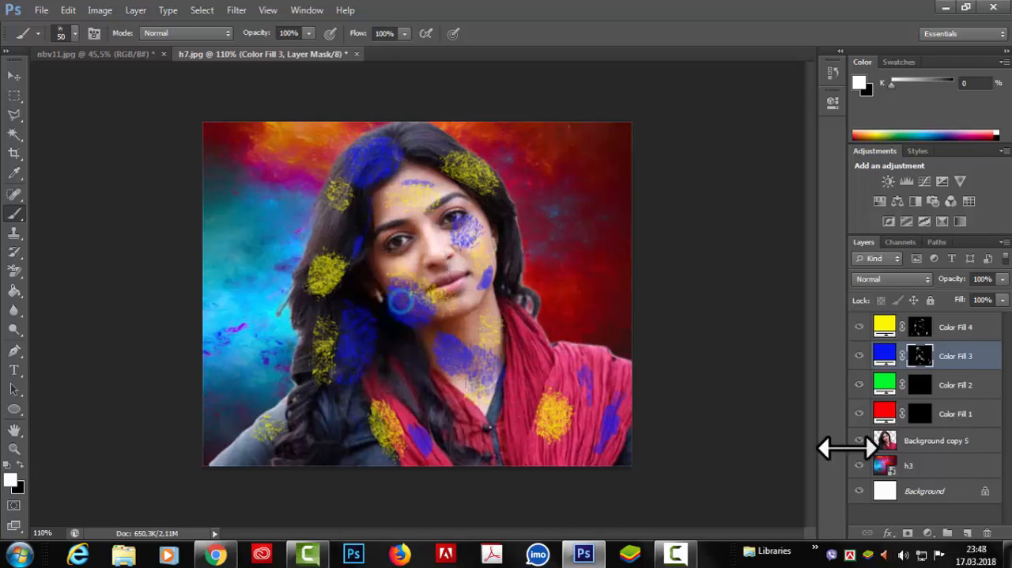
# On the mask of green Color Fill 2, paint patches on the chin and scarf with the 45 px spatter brush.
pyautogui.click(920, 385)
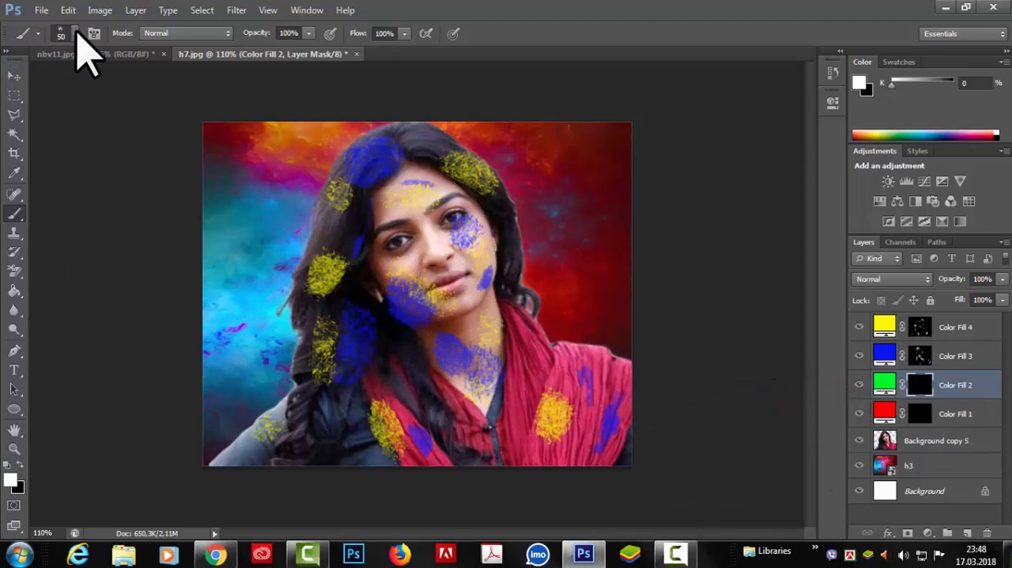
pyautogui.click(75, 33)
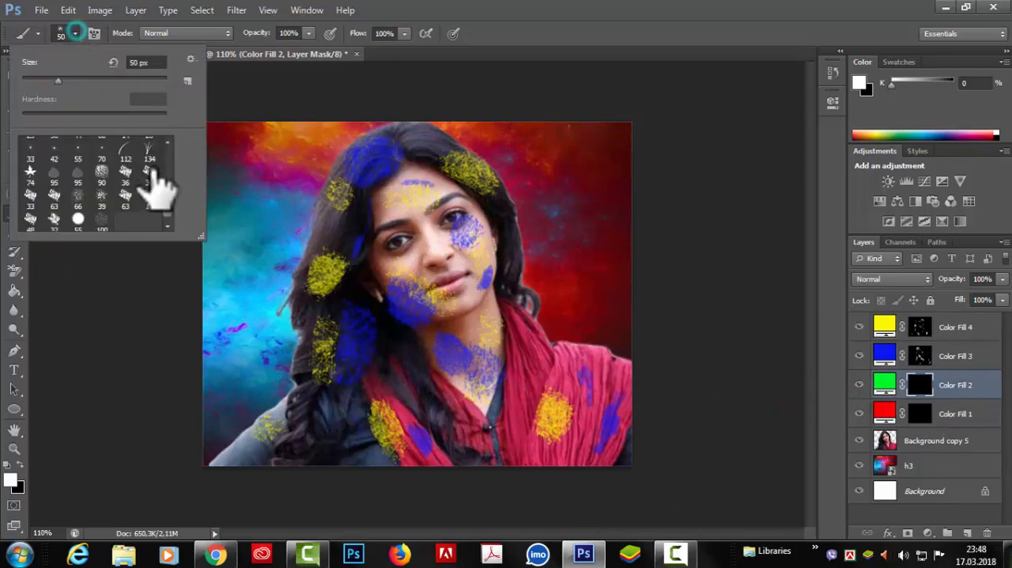
pyautogui.scroll(5, 168, 209)
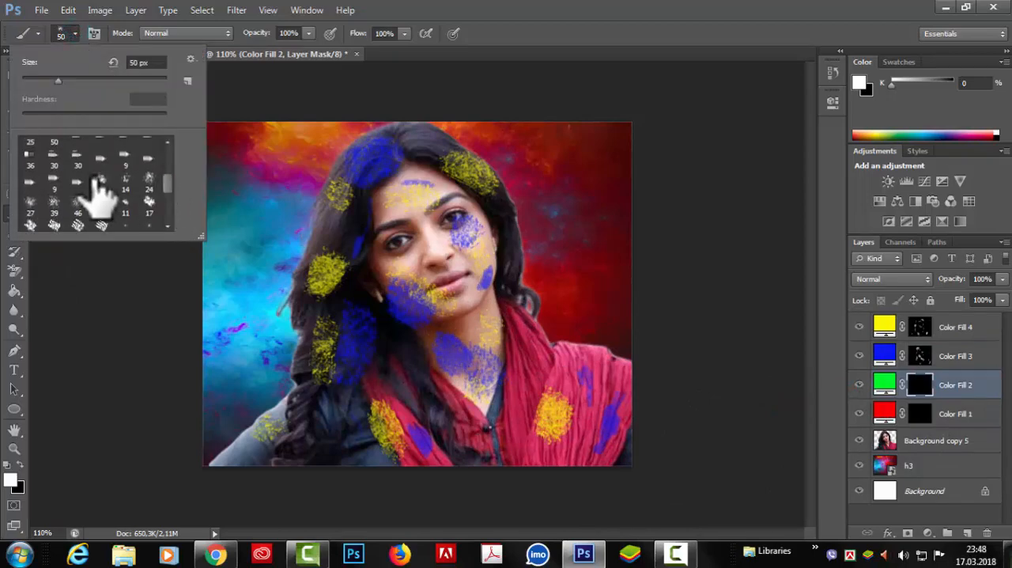
pyautogui.click(101, 182)
pyautogui.click(541, 32)
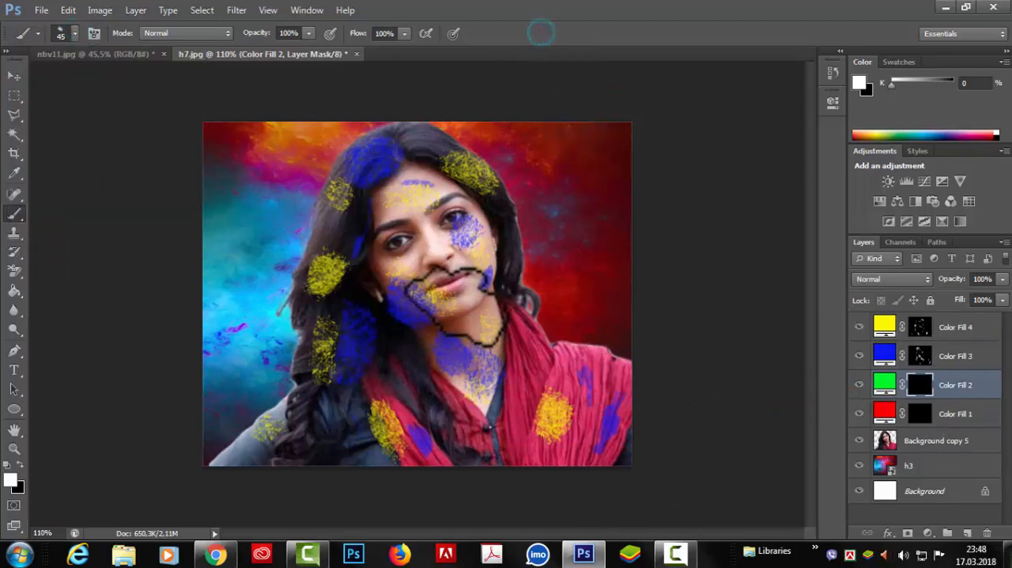
pyautogui.click(471, 304)
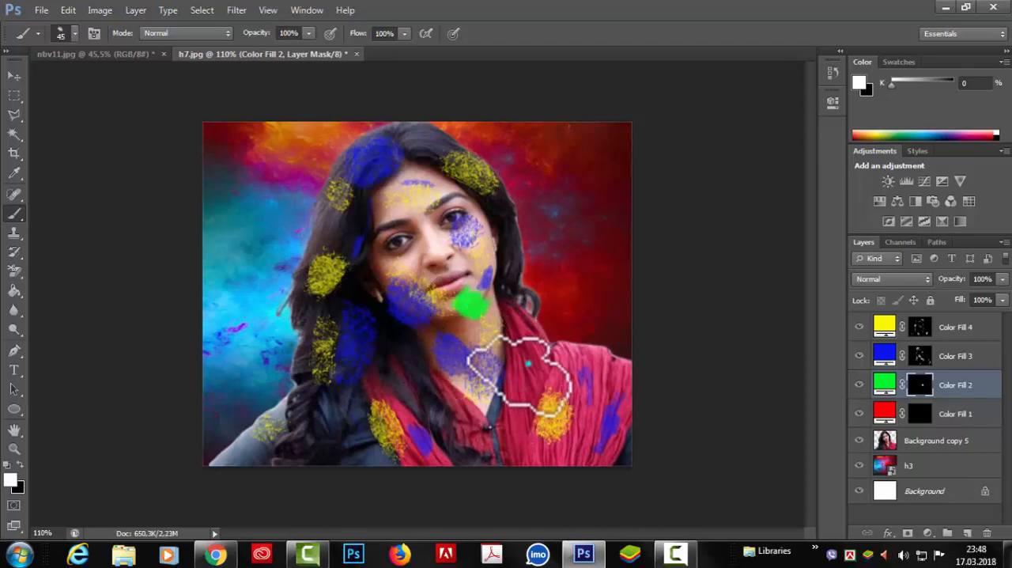
pyautogui.click(526, 364)
# Reduce the brush to 17 px and paint green strokes on the forehead, nose, cheeks, hair, neck, scarf and sleeve.
pyautogui.click(75, 34)
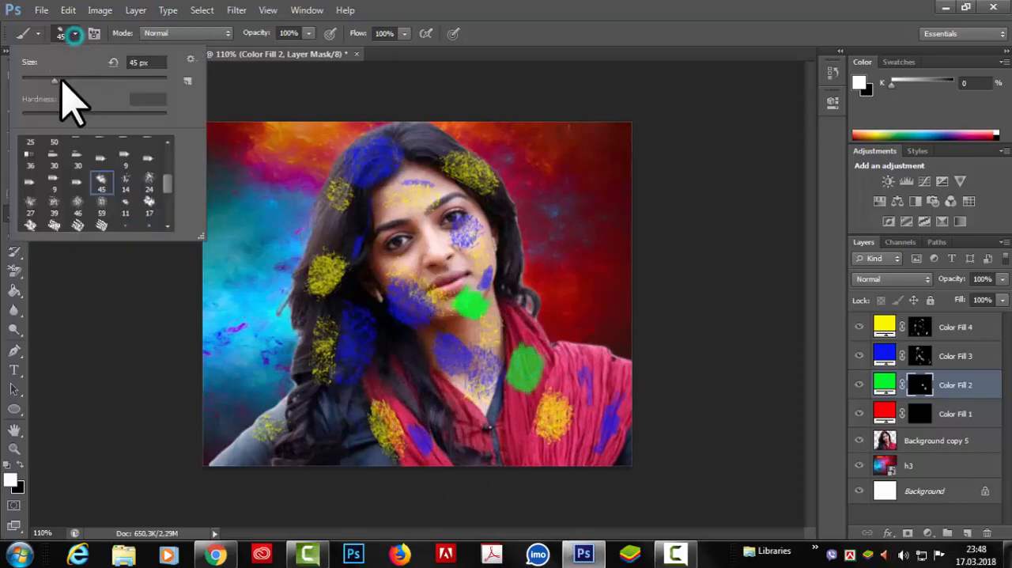
pyautogui.click(415, 207)
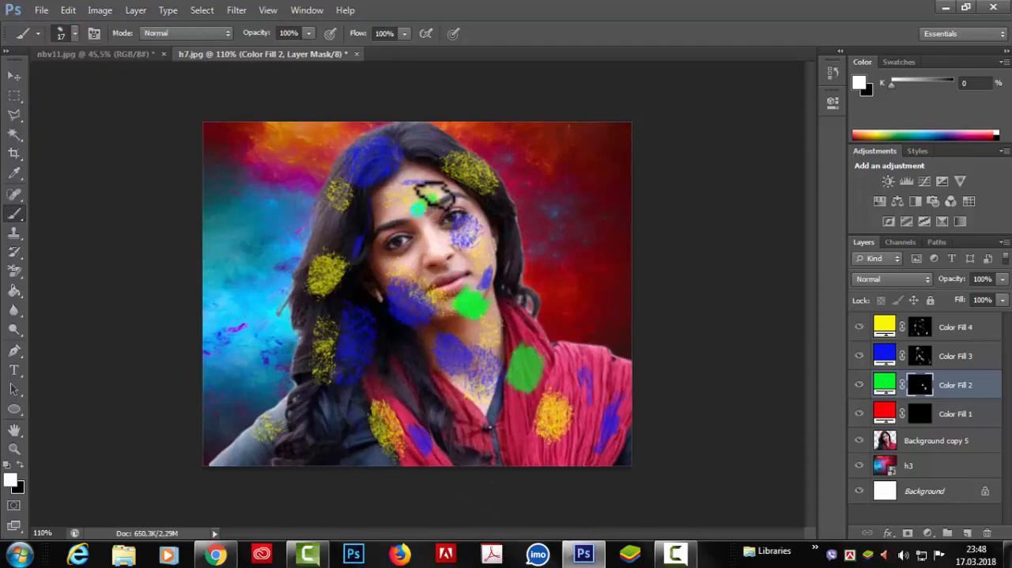
pyautogui.moveTo(414, 246); pyautogui.dragTo(394, 269)
pyautogui.moveTo(462, 418); pyautogui.dragTo(464, 436)
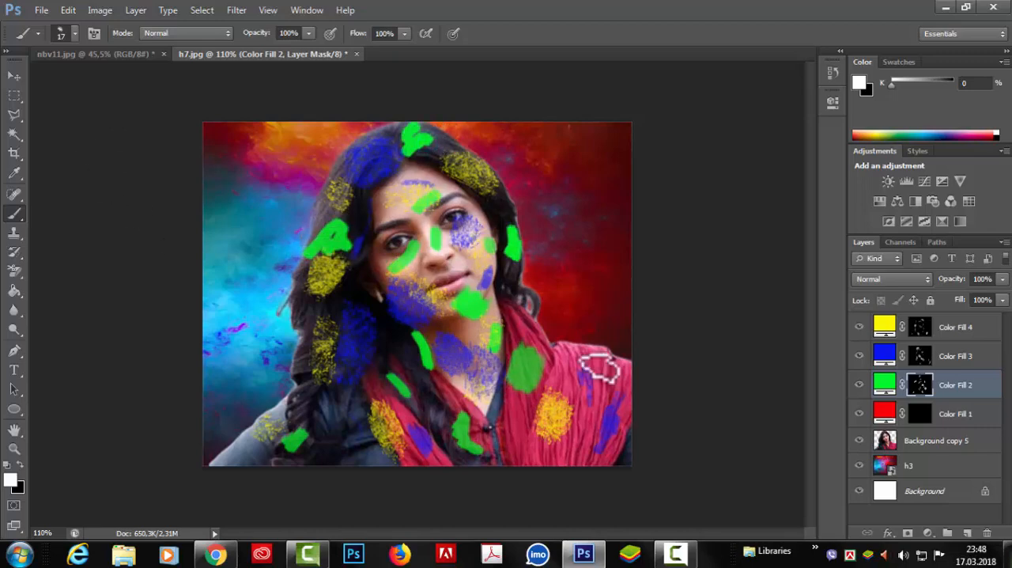
# On the mask of red Color Fill 1, paint marks on the lower hair and jacket with the 14 px spatter brush enlarged to 45 px.
pyautogui.click(921, 412)
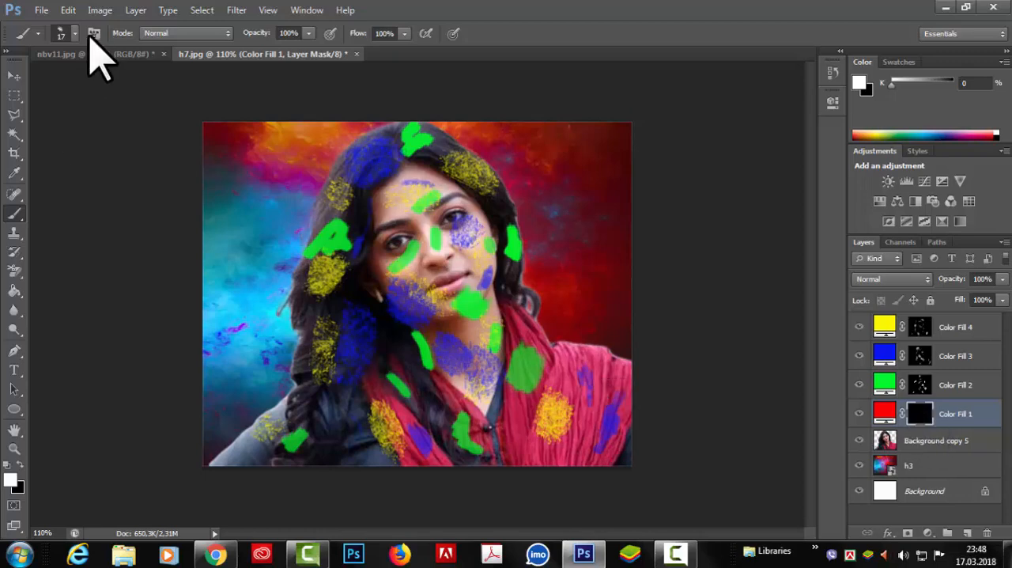
pyautogui.click(68, 33)
pyautogui.moveTo(166, 190); pyautogui.dragTo(163, 178)
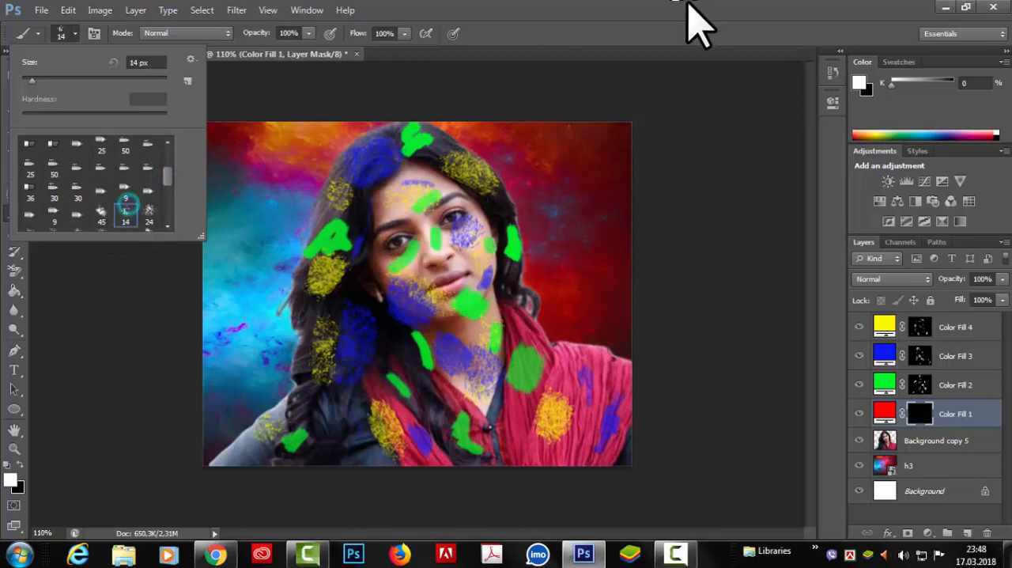
pyautogui.click(647, 25)
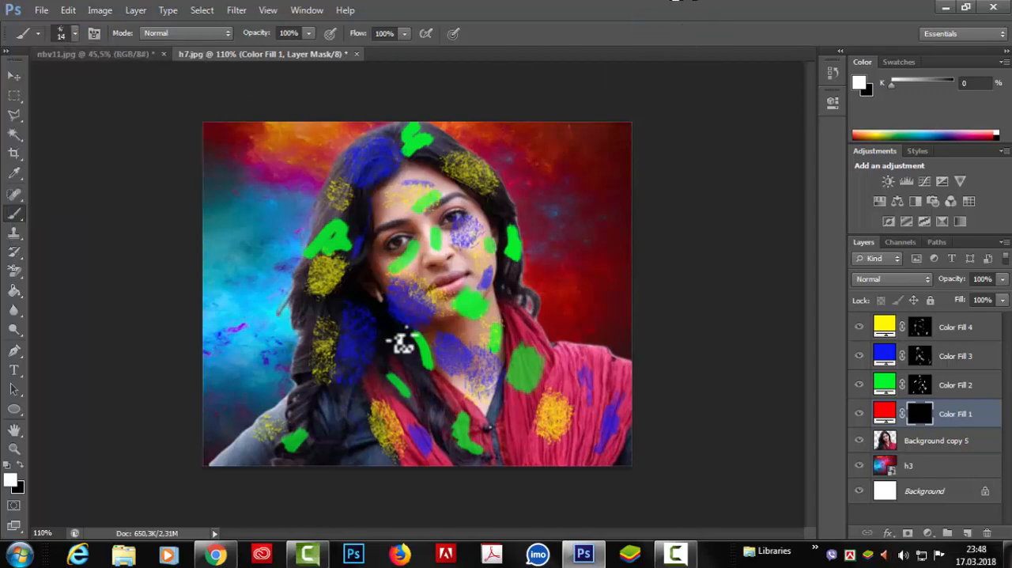
pyautogui.click(380, 358)
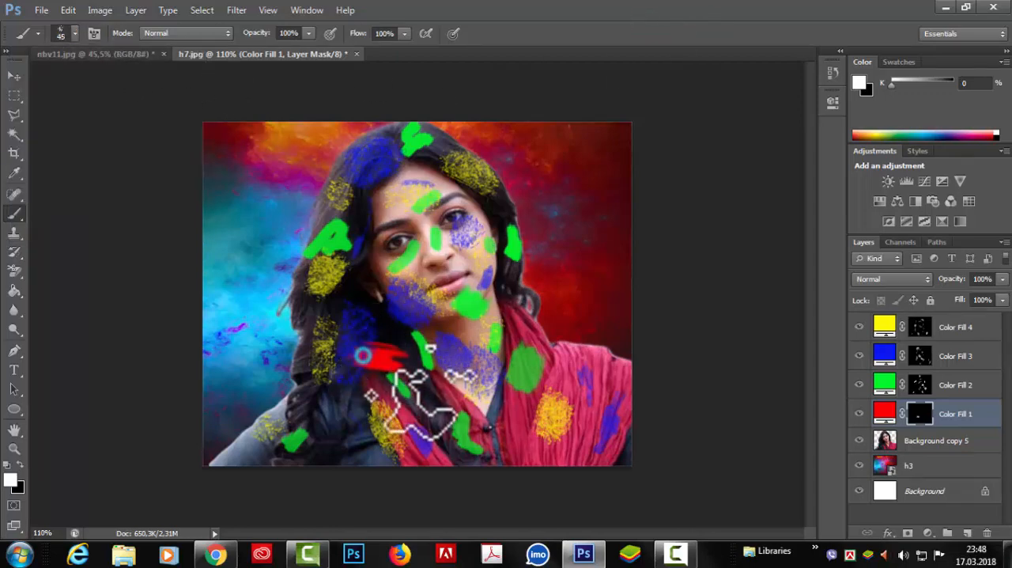
pyautogui.click(336, 452)
# Paint red powder patches on the scarf, cheeks, forehead, upper hair and neck.
pyautogui.moveTo(561, 455)
pyautogui.mouseDown()
pyautogui.moveTo(566, 444)
pyautogui.moveTo(515, 426)
pyautogui.mouseUp()
pyautogui.moveTo(467, 258); pyautogui.dragTo(467, 247)
pyautogui.moveTo(372, 212); pyautogui.dragTo(381, 203)
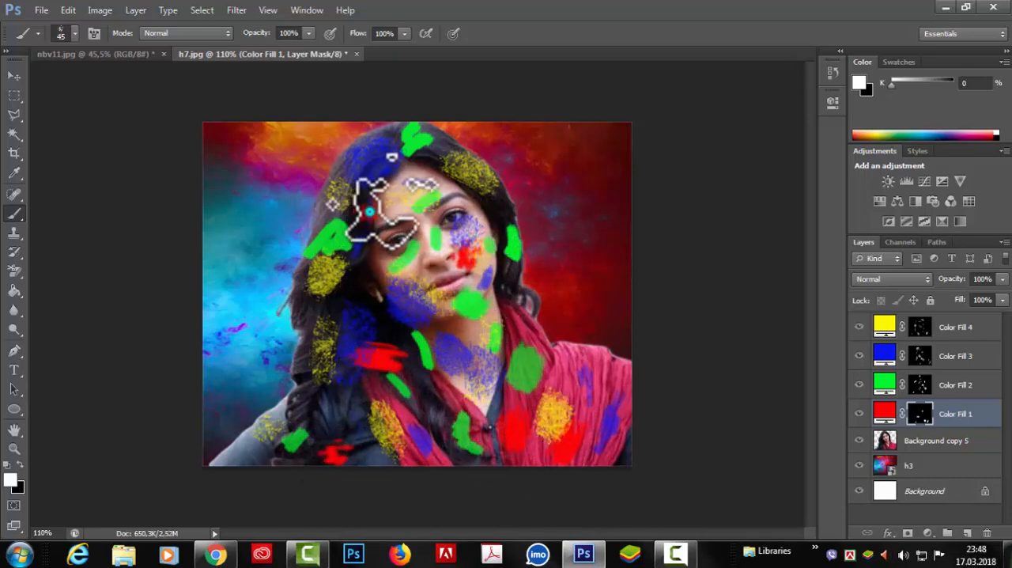
pyautogui.moveTo(415, 155); pyautogui.dragTo(438, 167)
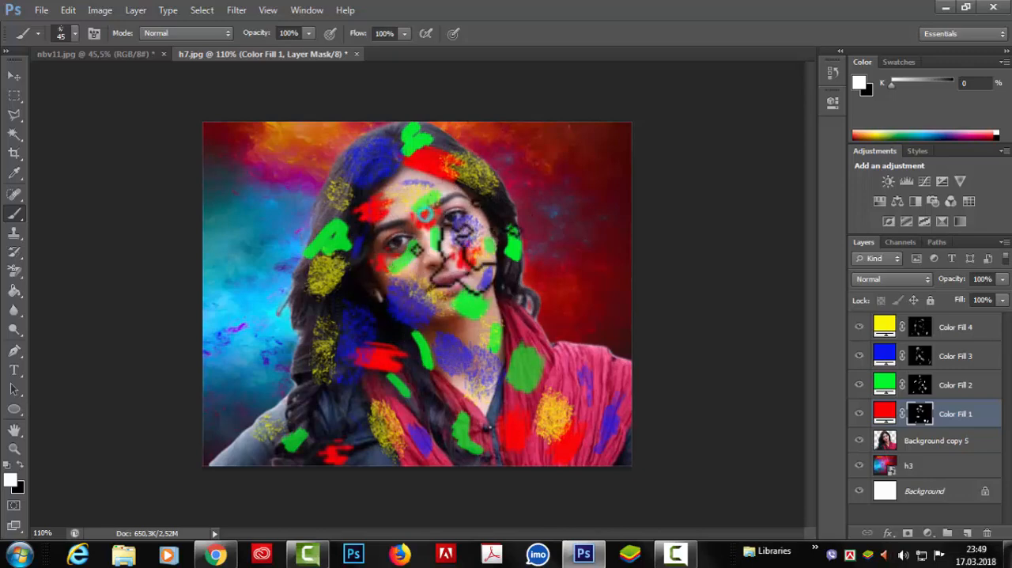
pyautogui.moveTo(488, 315); pyautogui.dragTo(490, 329)
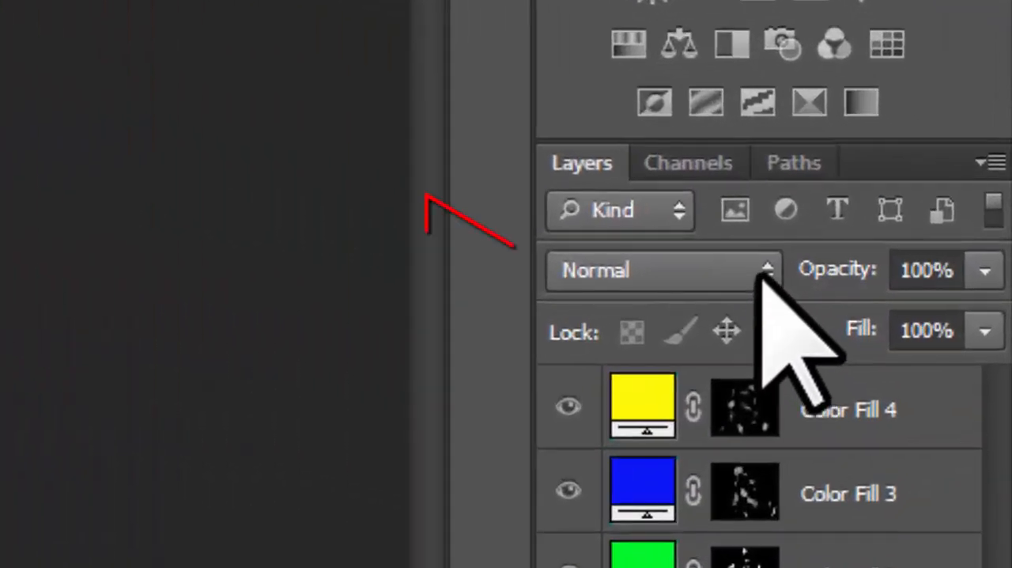
# Set the blend mode of the red Color Fill 1 and green Color Fill 2 layers to Overlay.
pyautogui.click(765, 270)
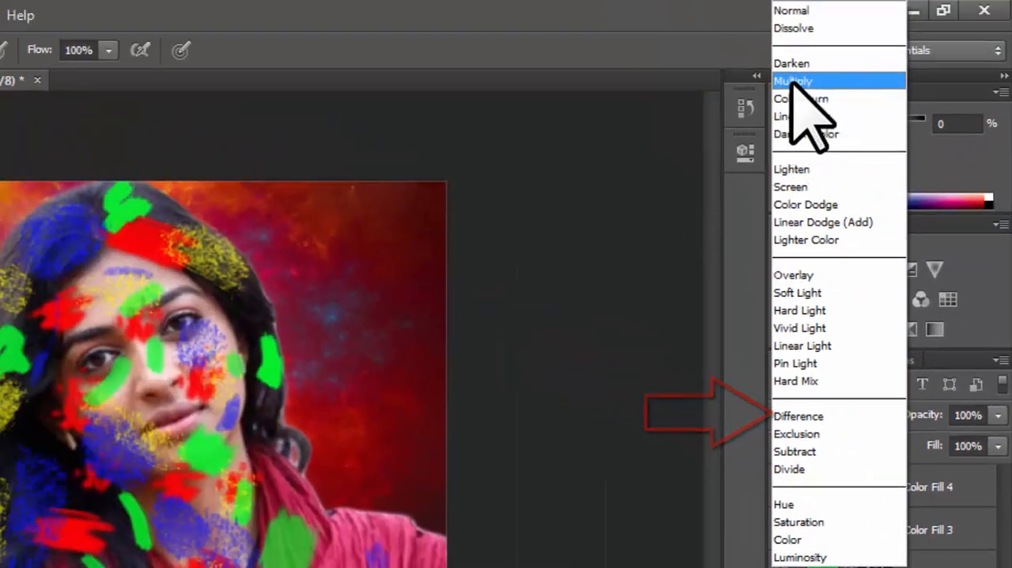
pyautogui.click(823, 277)
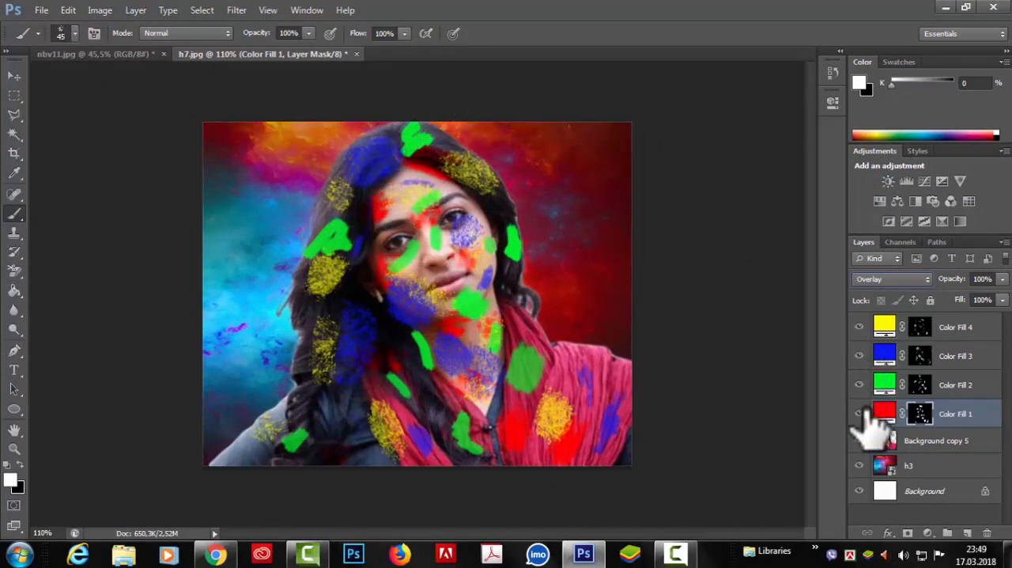
pyautogui.click(886, 385)
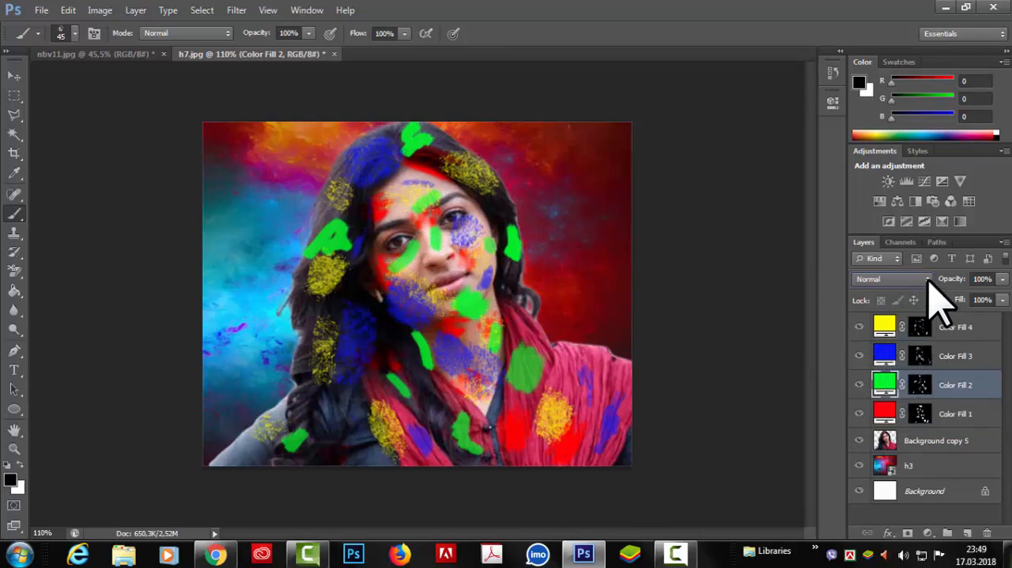
pyautogui.click(927, 279)
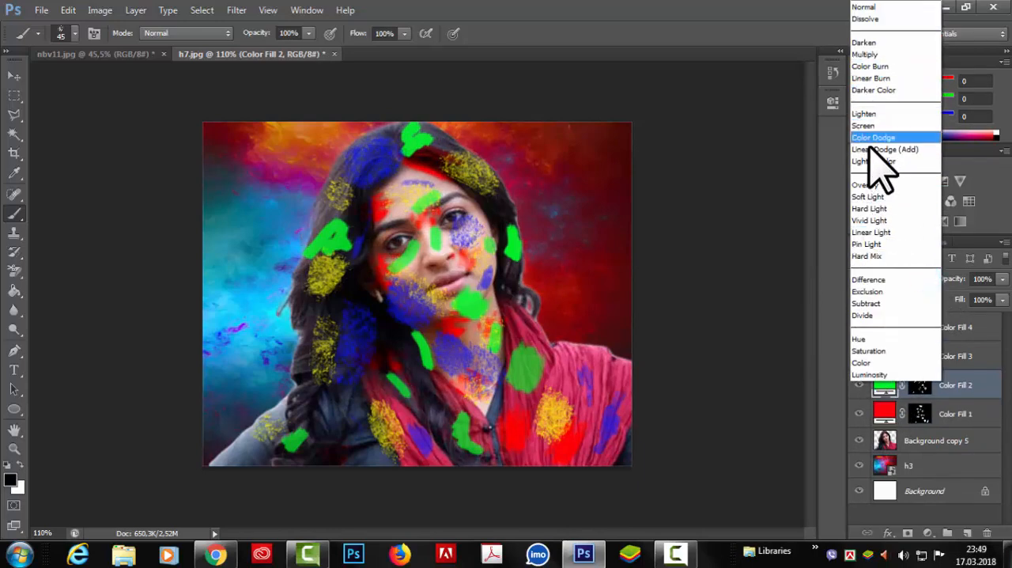
pyautogui.click(866, 184)
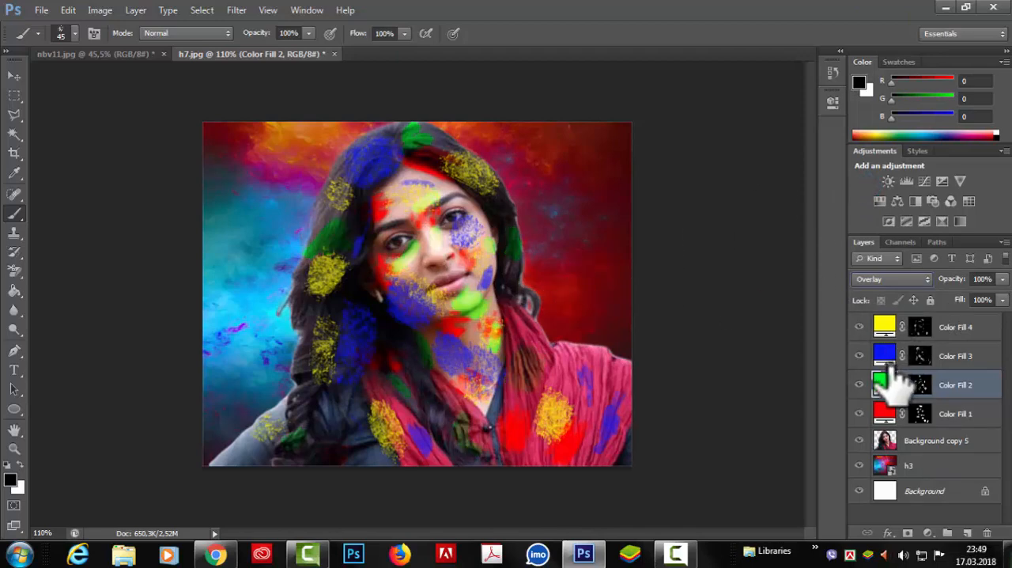
# Set the blend mode of the blue Color Fill 3 and yellow Color Fill 4 layers to Overlay.
pyautogui.click(884, 357)
pyautogui.click(932, 279)
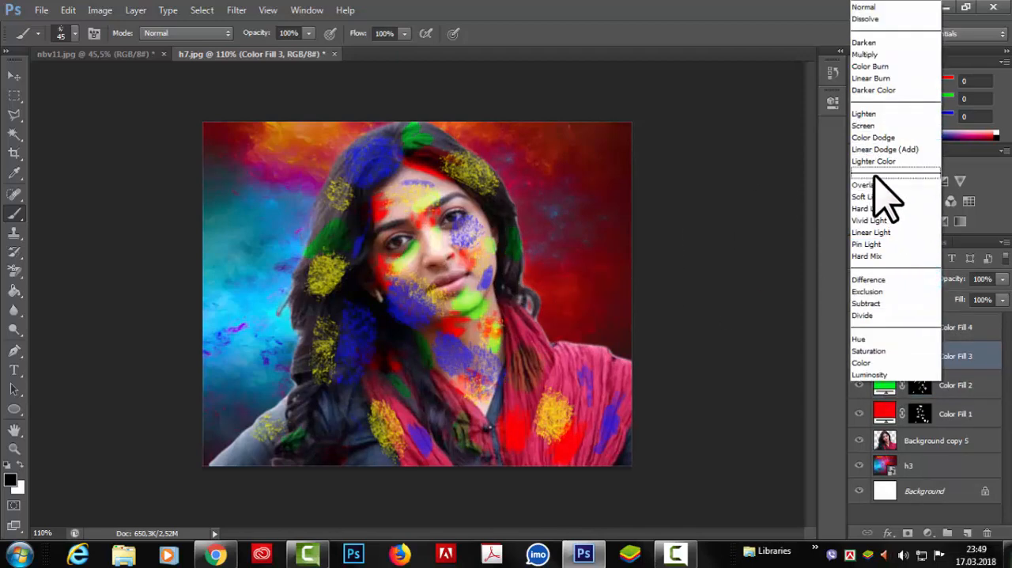
pyautogui.click(867, 187)
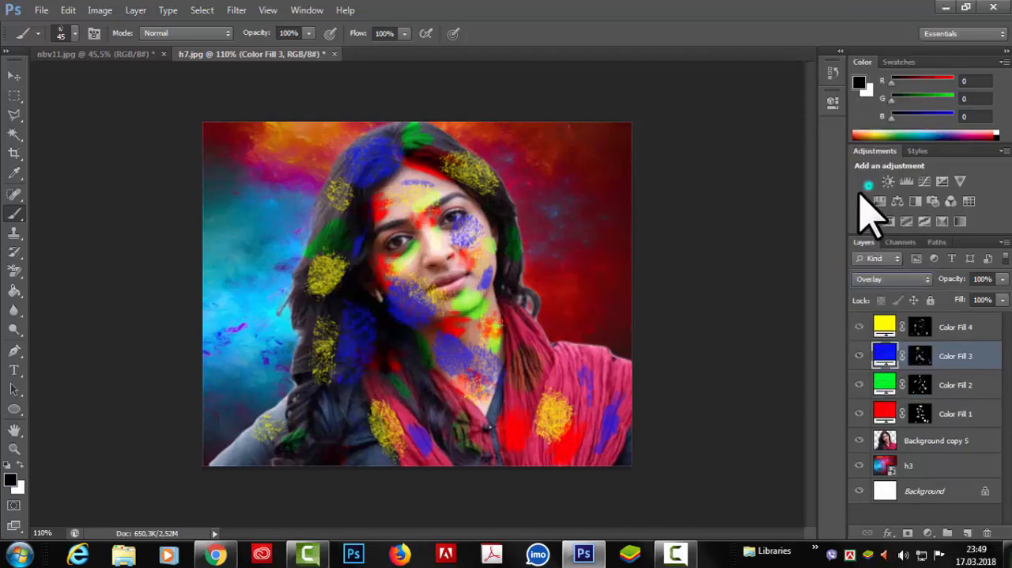
pyautogui.click(896, 328)
pyautogui.click(910, 279)
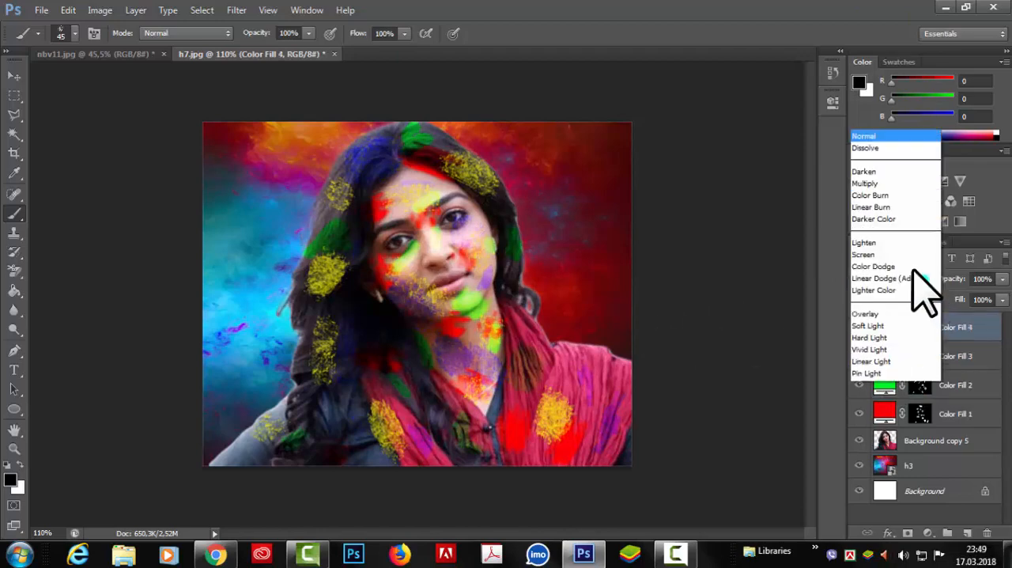
pyautogui.click(864, 187)
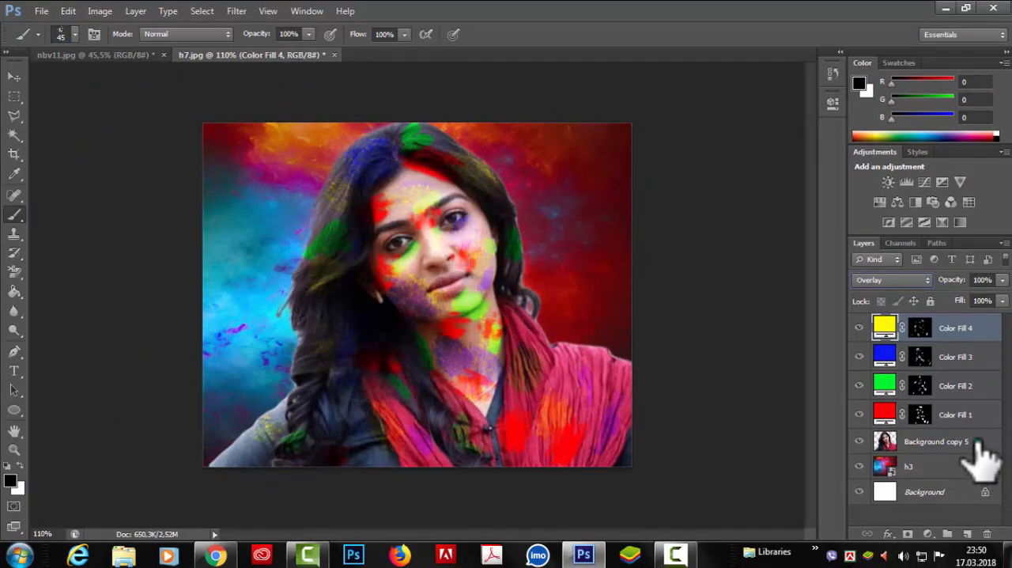
# Place the h2 image from the Desktop directly above the Background copy 5 layer.
pyautogui.moveTo(977, 443); pyautogui.dragTo(862, 444)
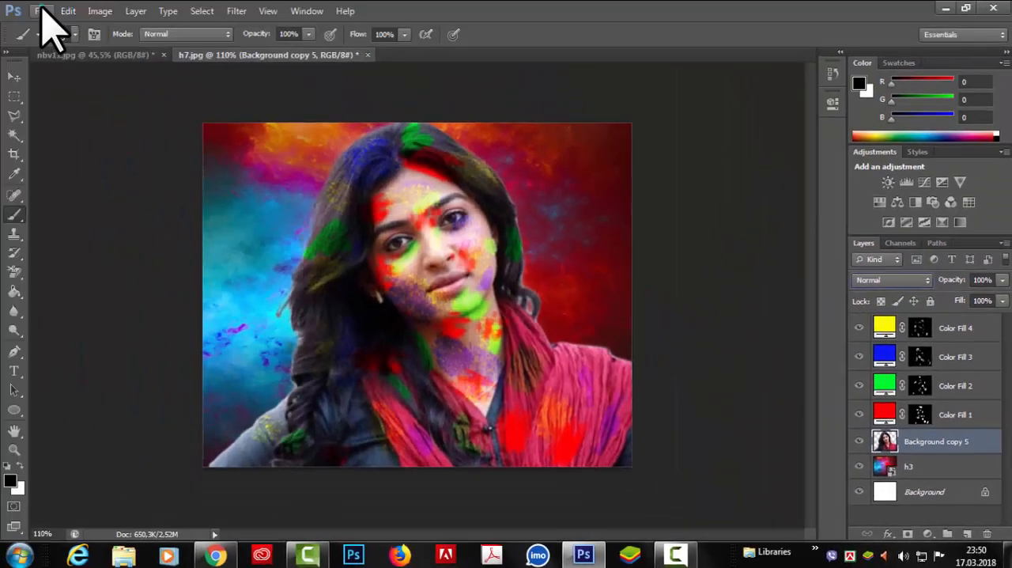
pyautogui.click(41, 11)
pyautogui.click(69, 253)
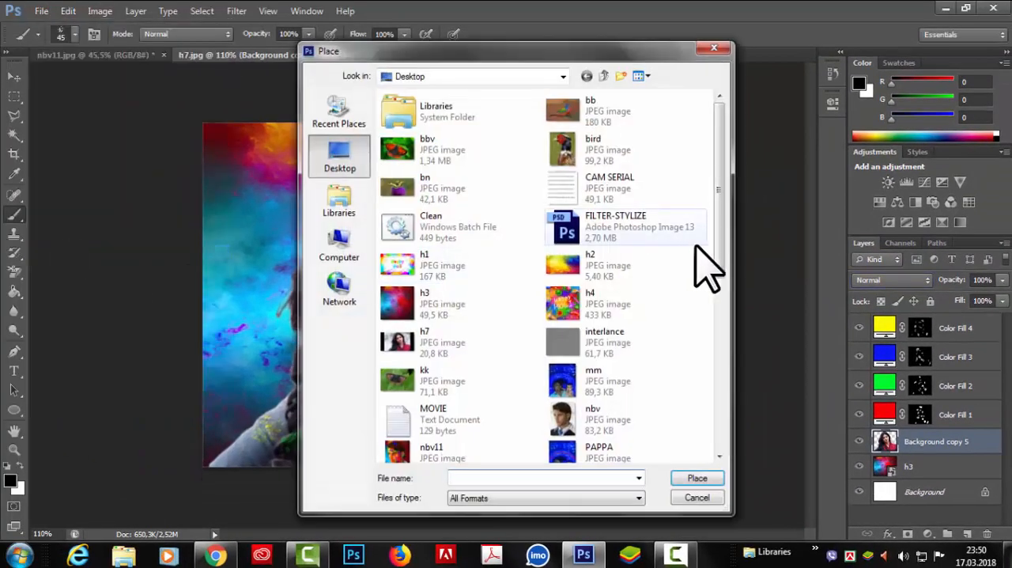
pyautogui.click(585, 267)
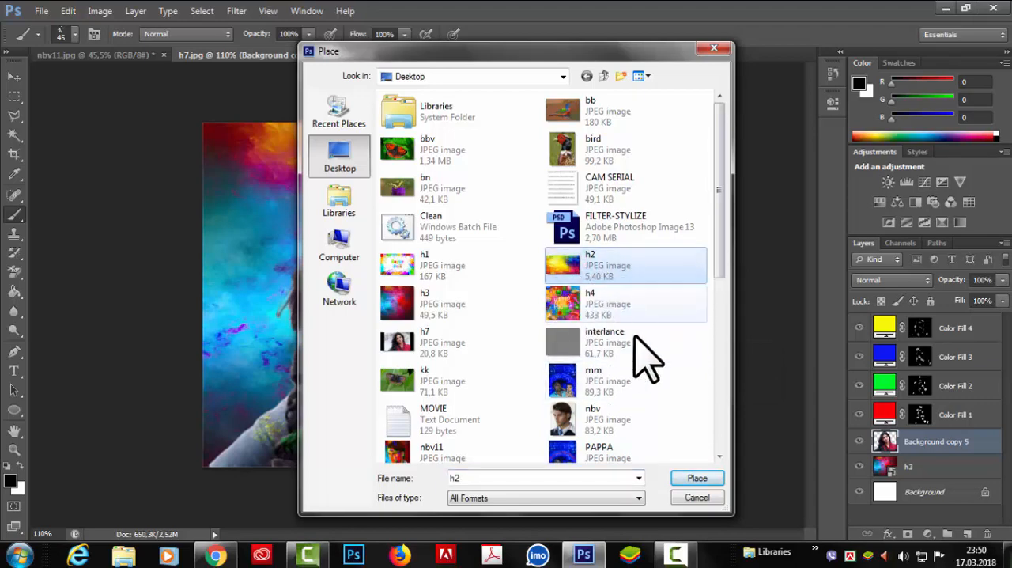
pyautogui.click(696, 478)
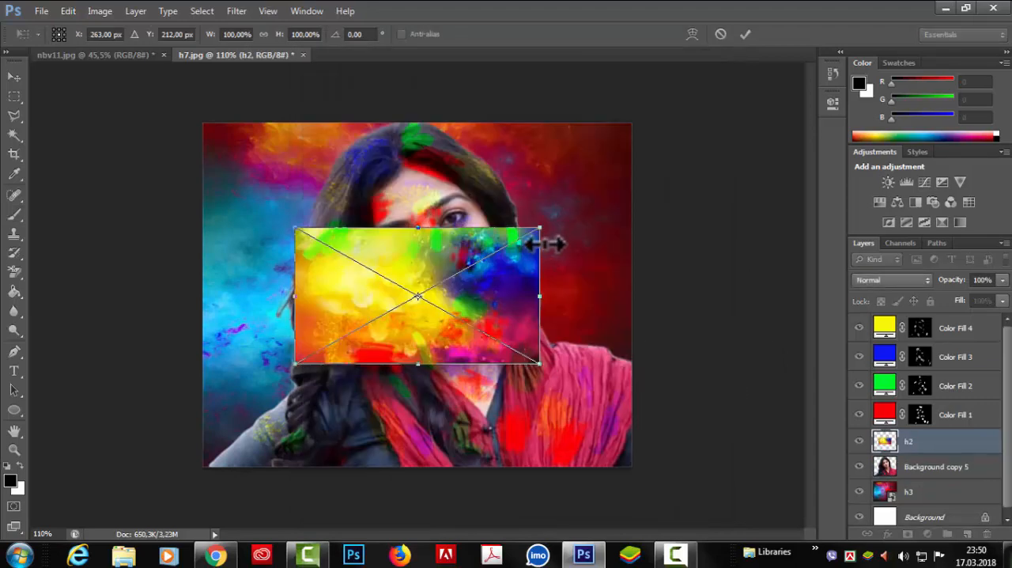
# Stretch the placed h2 image to cover the whole canvas and commit the transformation.
pyautogui.moveTo(546, 228); pyautogui.dragTo(636, 117)
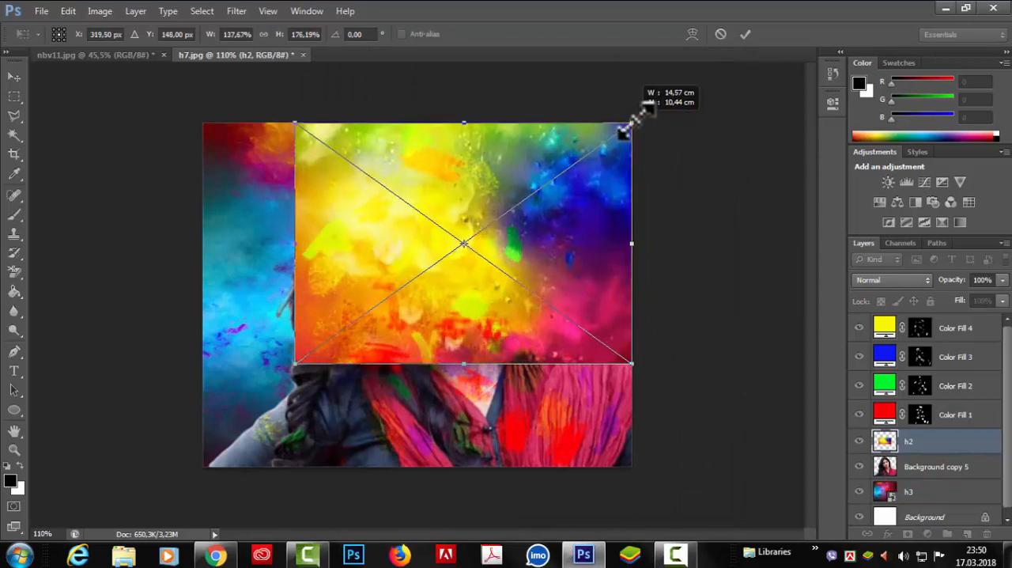
pyautogui.moveTo(296, 366); pyautogui.dragTo(204, 465)
pyautogui.click(745, 35)
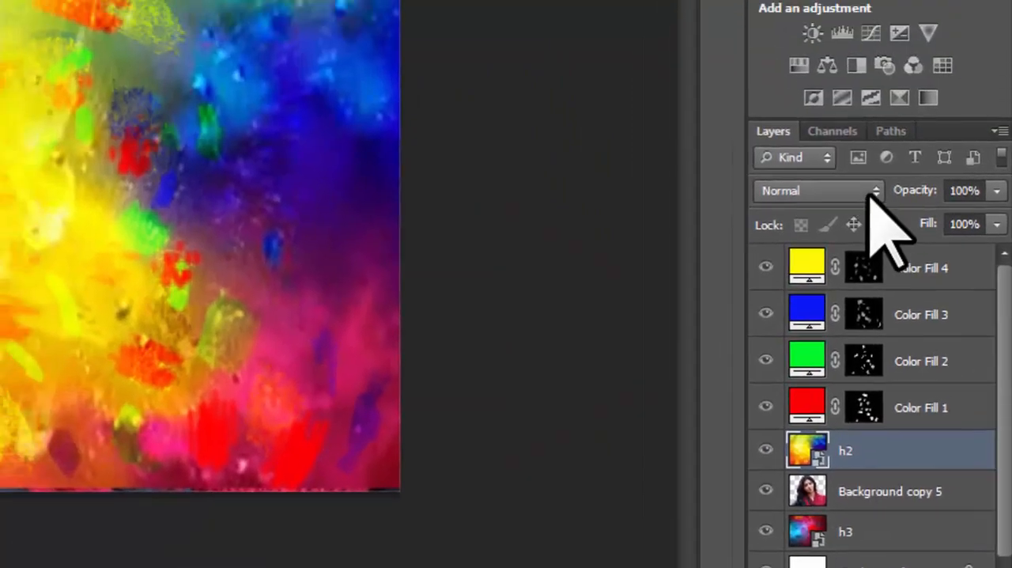
# Set the h2 layer's blend mode to Multiply and switch to the Move tool.
pyautogui.click(846, 39)
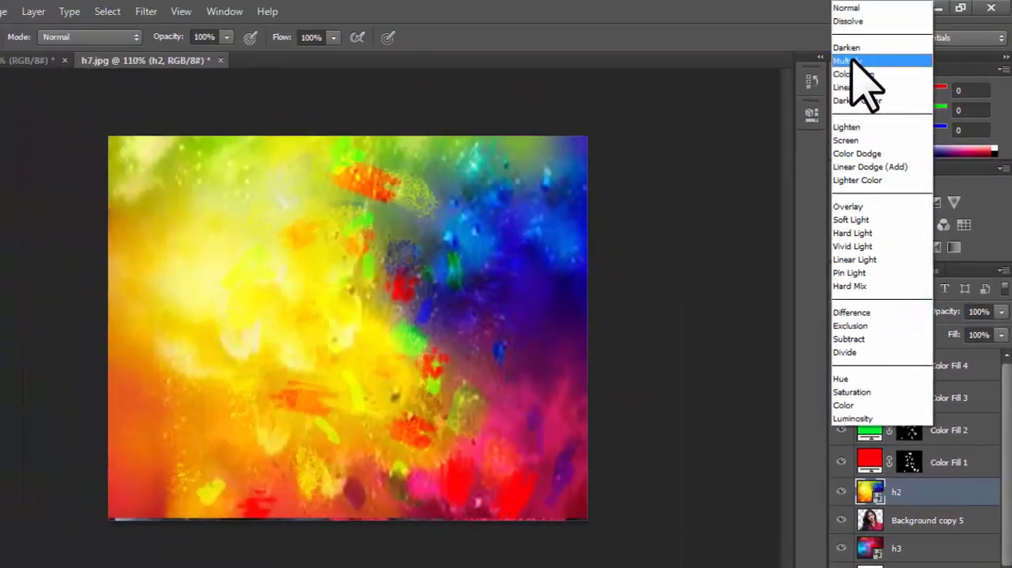
pyautogui.click(859, 60)
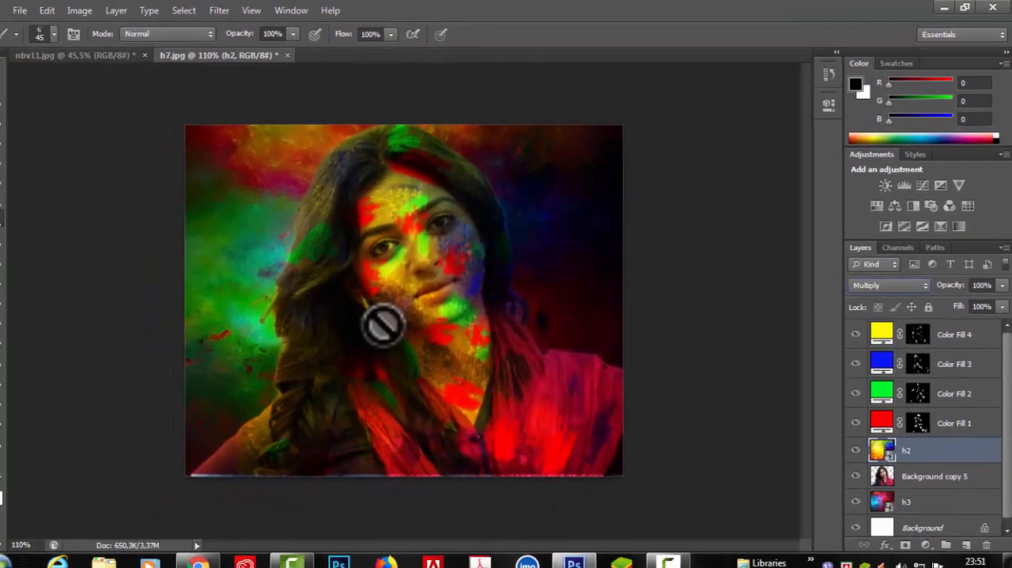
pyautogui.press('v')
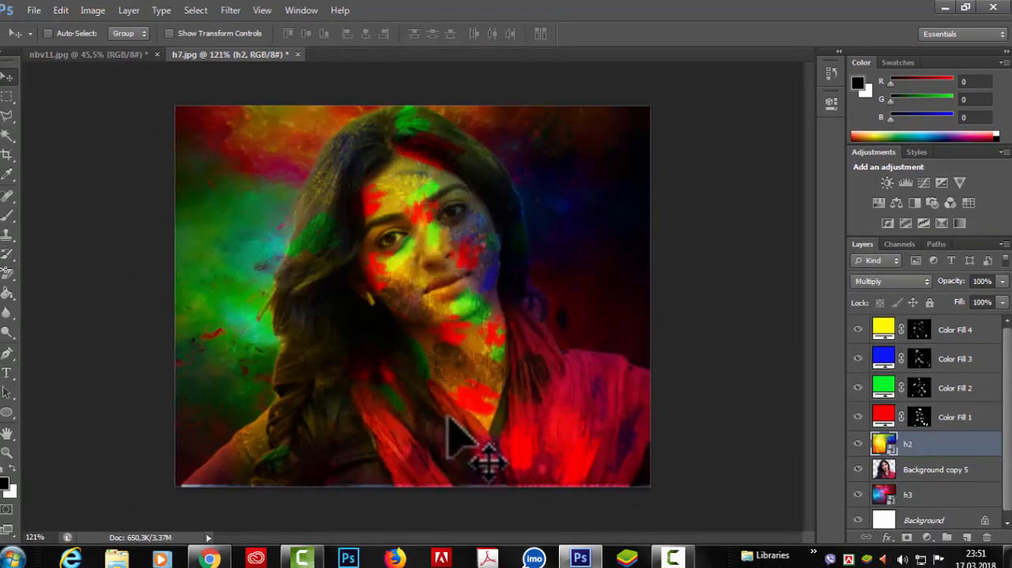
pyautogui.scroll(1, 448, 421)
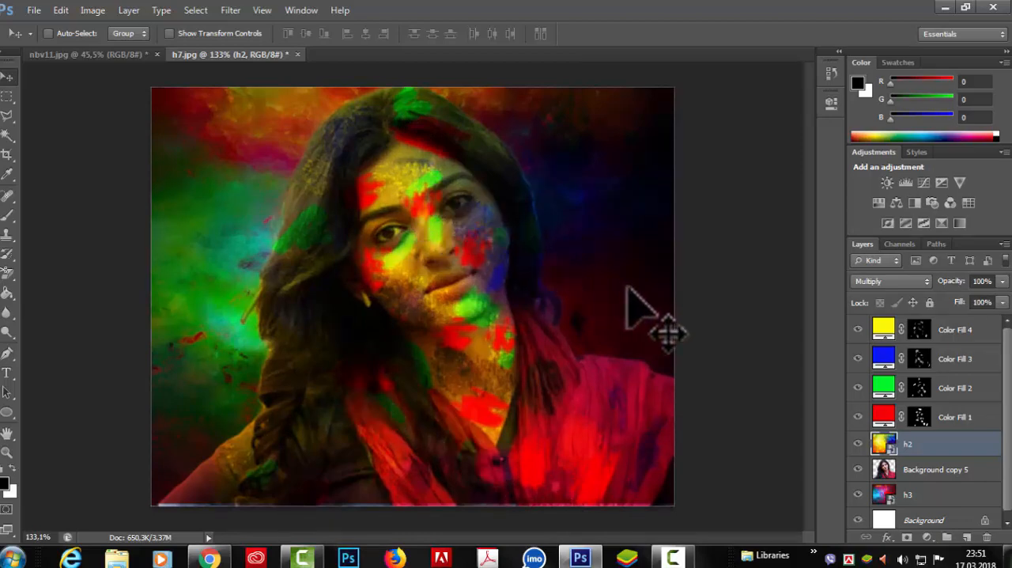